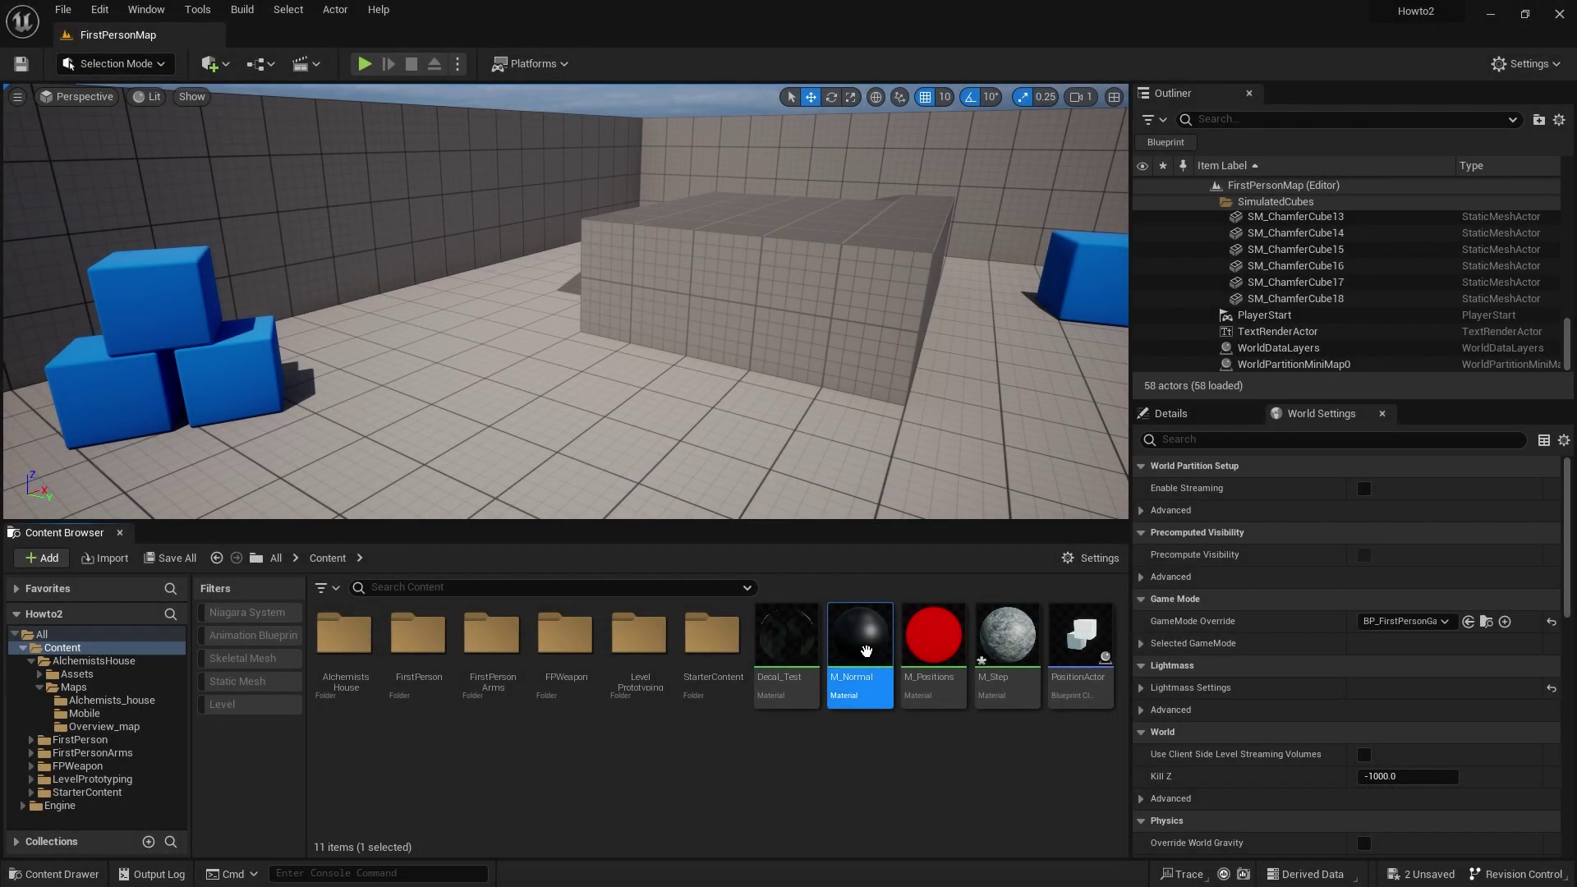
Open the M_Normal material and shift the PixelNormalWS and VertexNormalWS nodes together within the graph.
{"action": "double_click", "coordinate": [865, 651]}
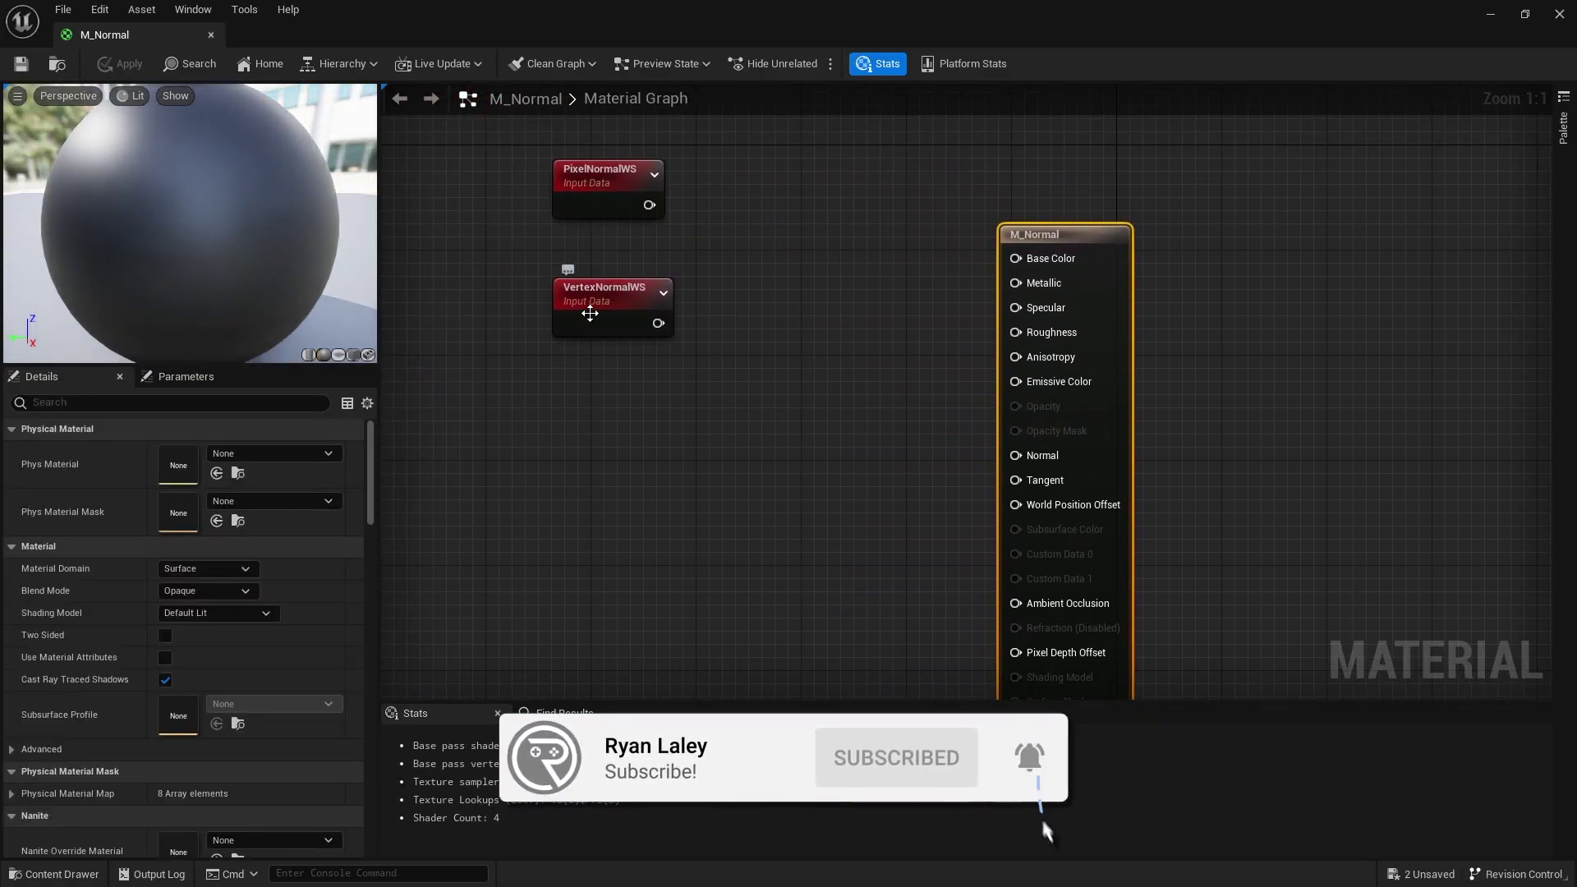
{"action": "left_click_drag", "start_coordinate": [676, 373], "coordinate": [592, 297]}
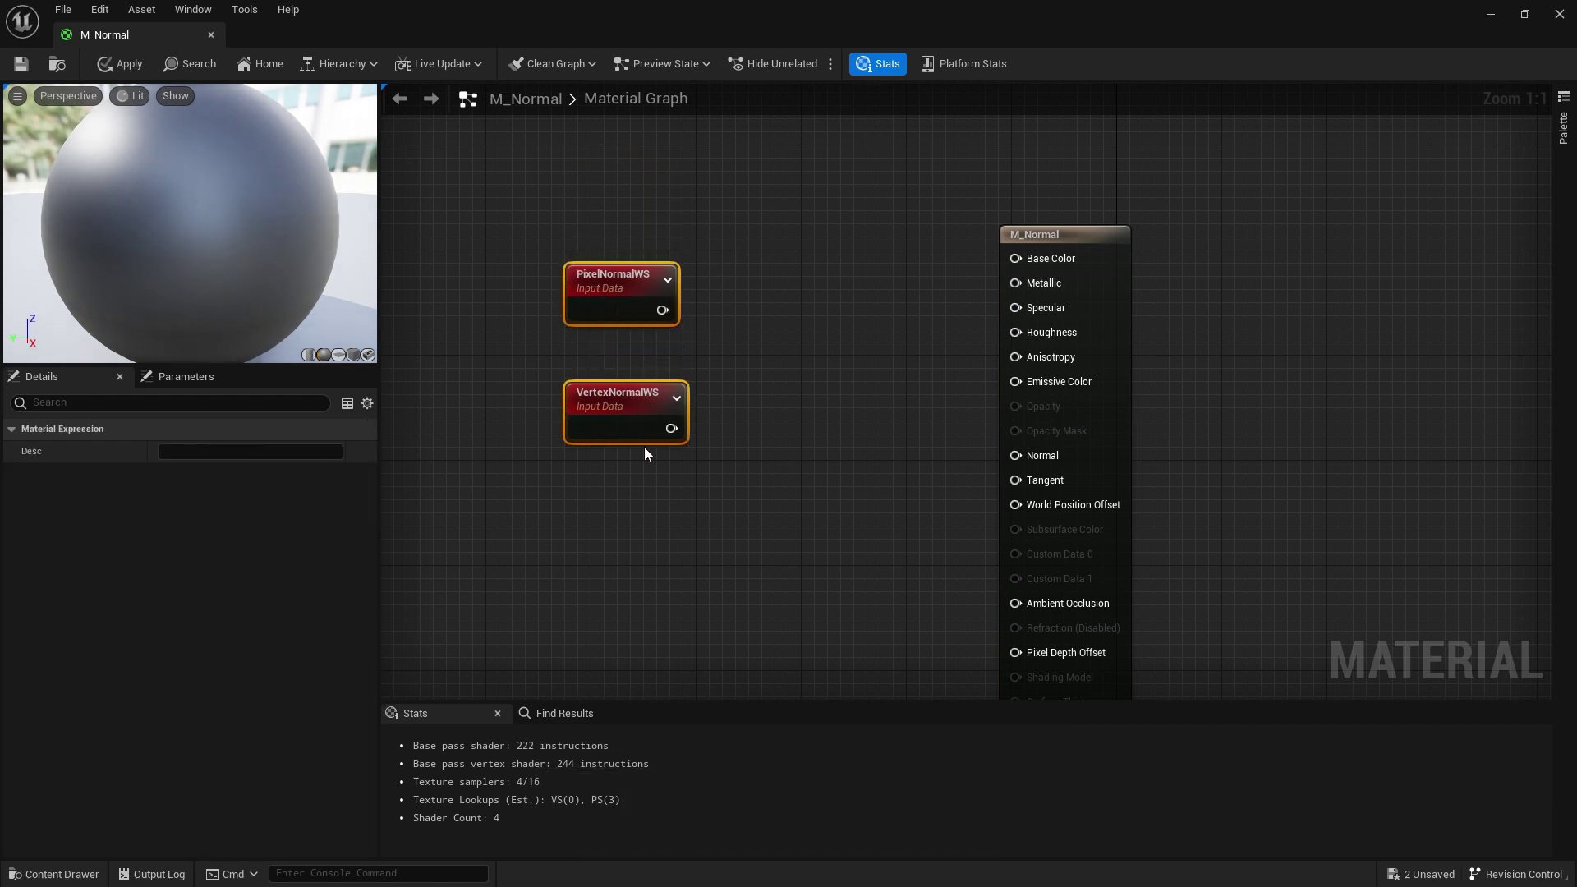
{"action": "left_click", "coordinate": [721, 322]}
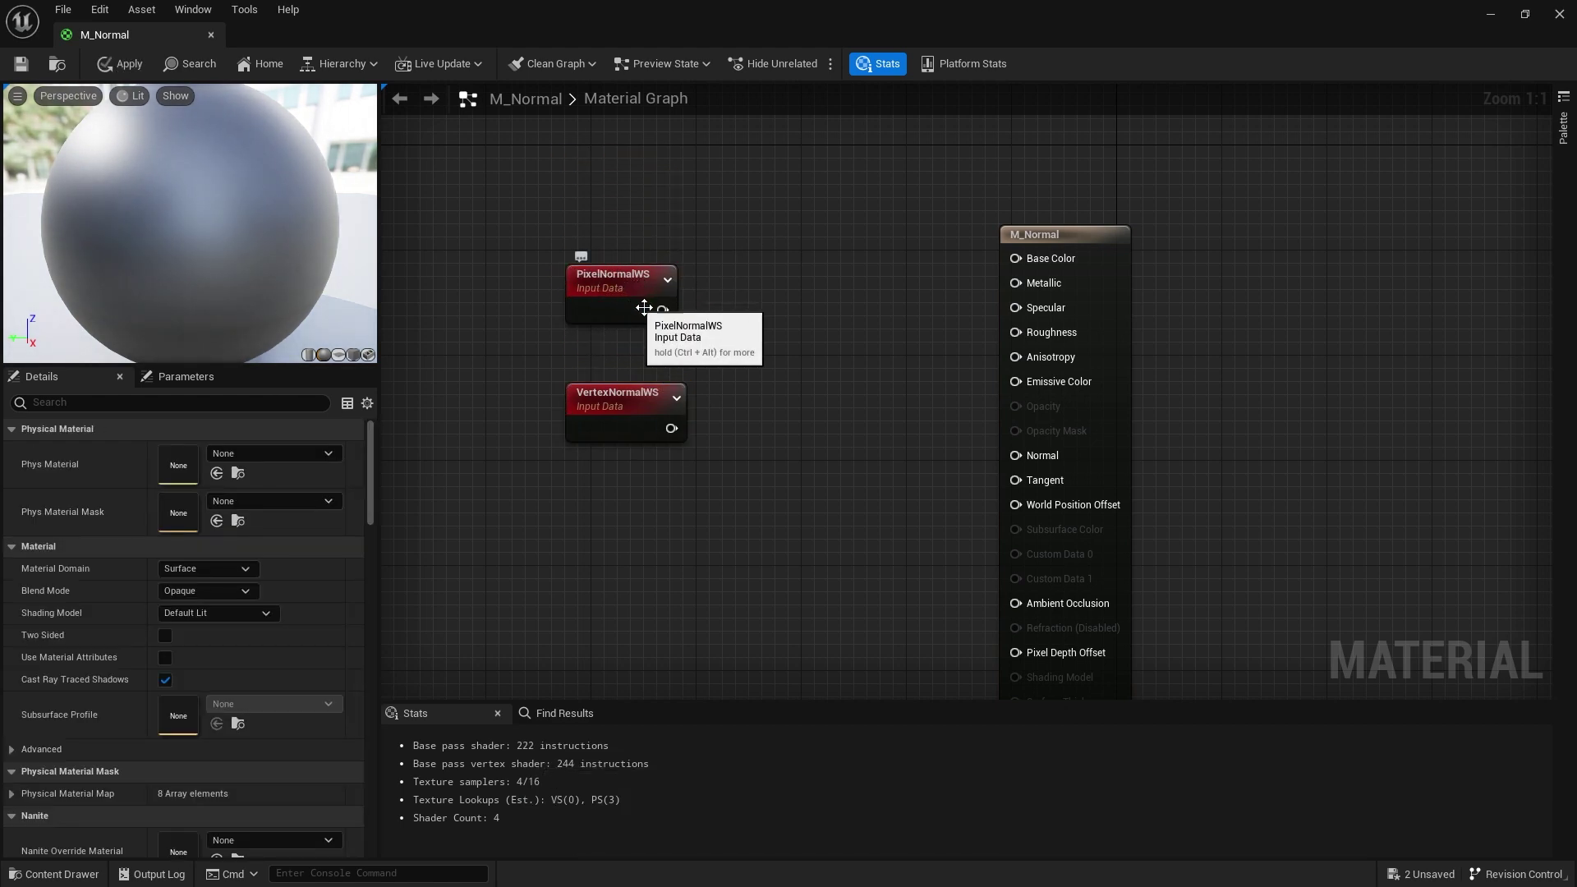
Connect PixelNormalWS to Base Color and examine the normal direction colours around the preview sphere.
{"action": "left_click_drag", "start_coordinate": [662, 310], "coordinate": [1016, 258]}
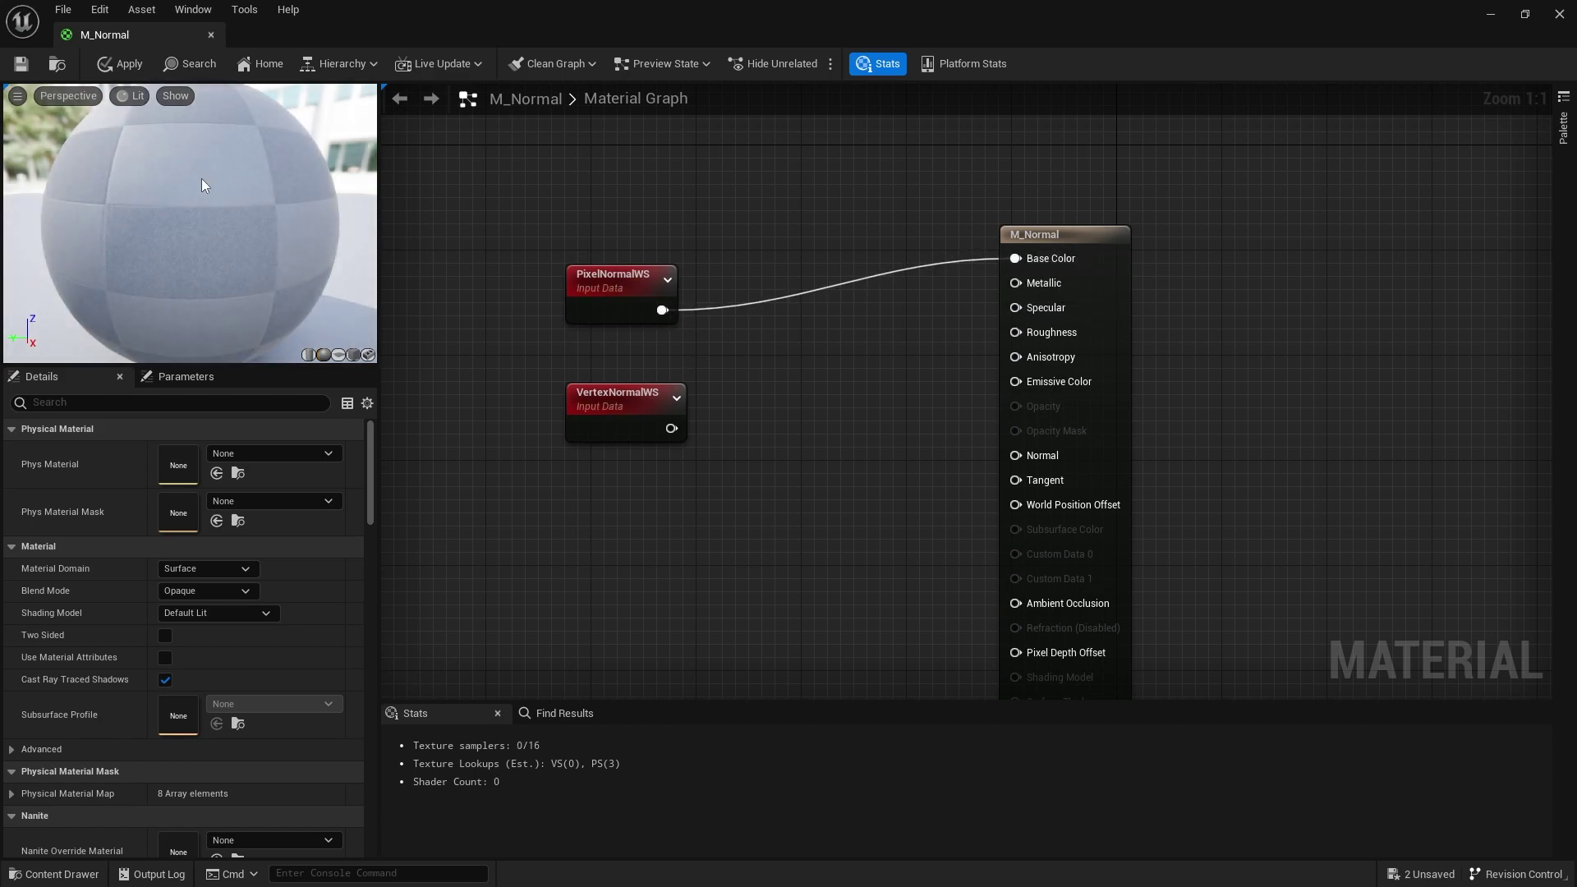
{"action": "left_click_drag", "start_coordinate": [341, 240], "coordinate": [25, 247]}
{"action": "left_click_drag", "start_coordinate": [339, 259], "coordinate": [210, 231]}
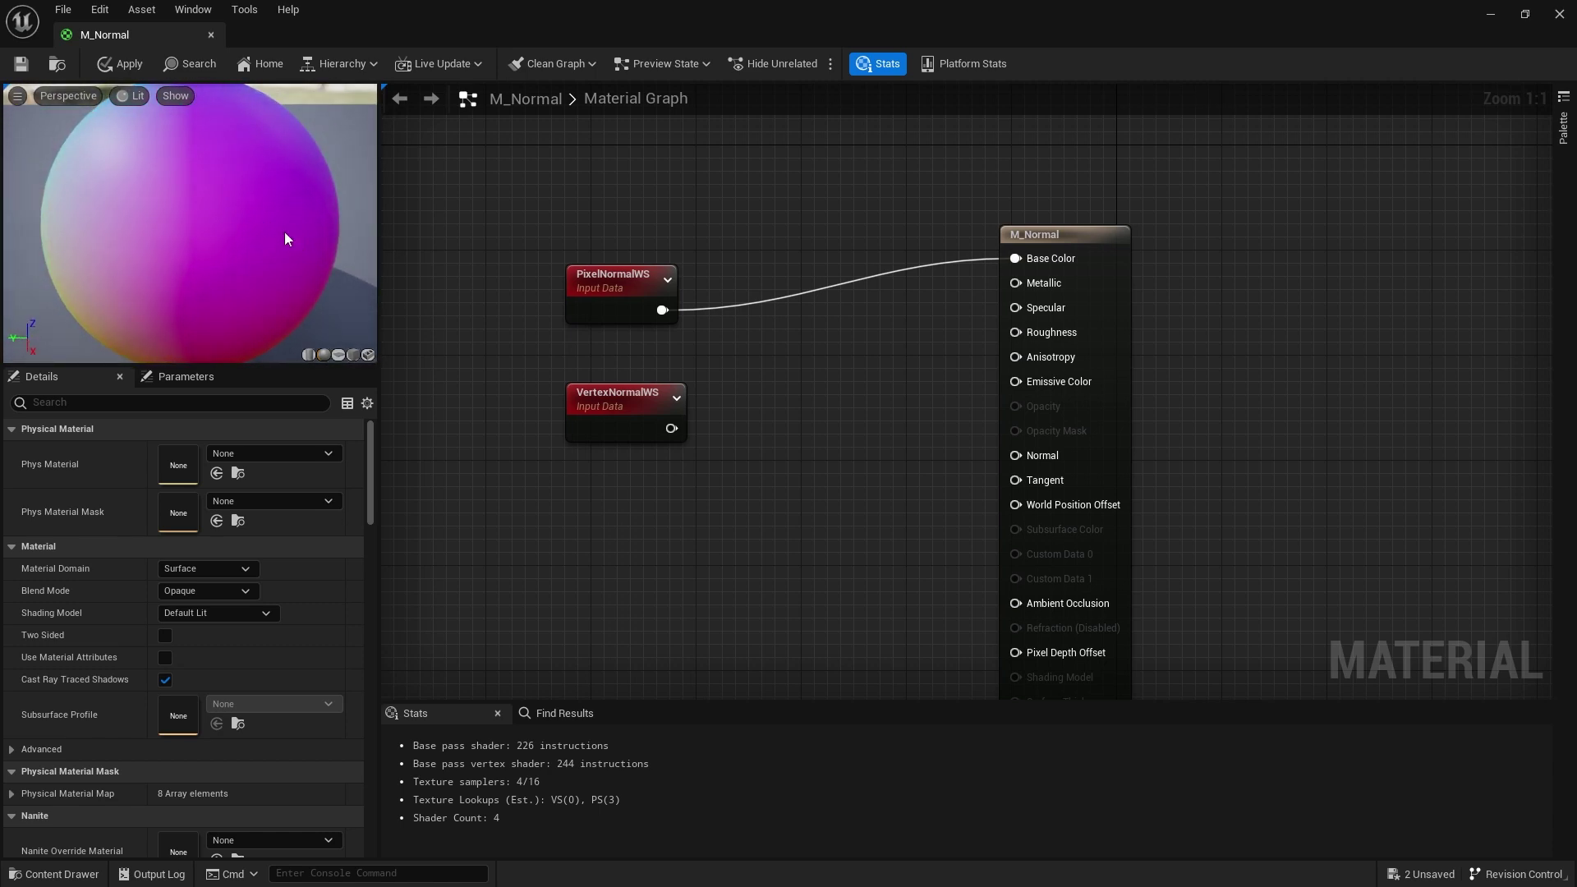
{"action": "left_click_drag", "start_coordinate": [622, 318], "coordinate": [635, 292]}
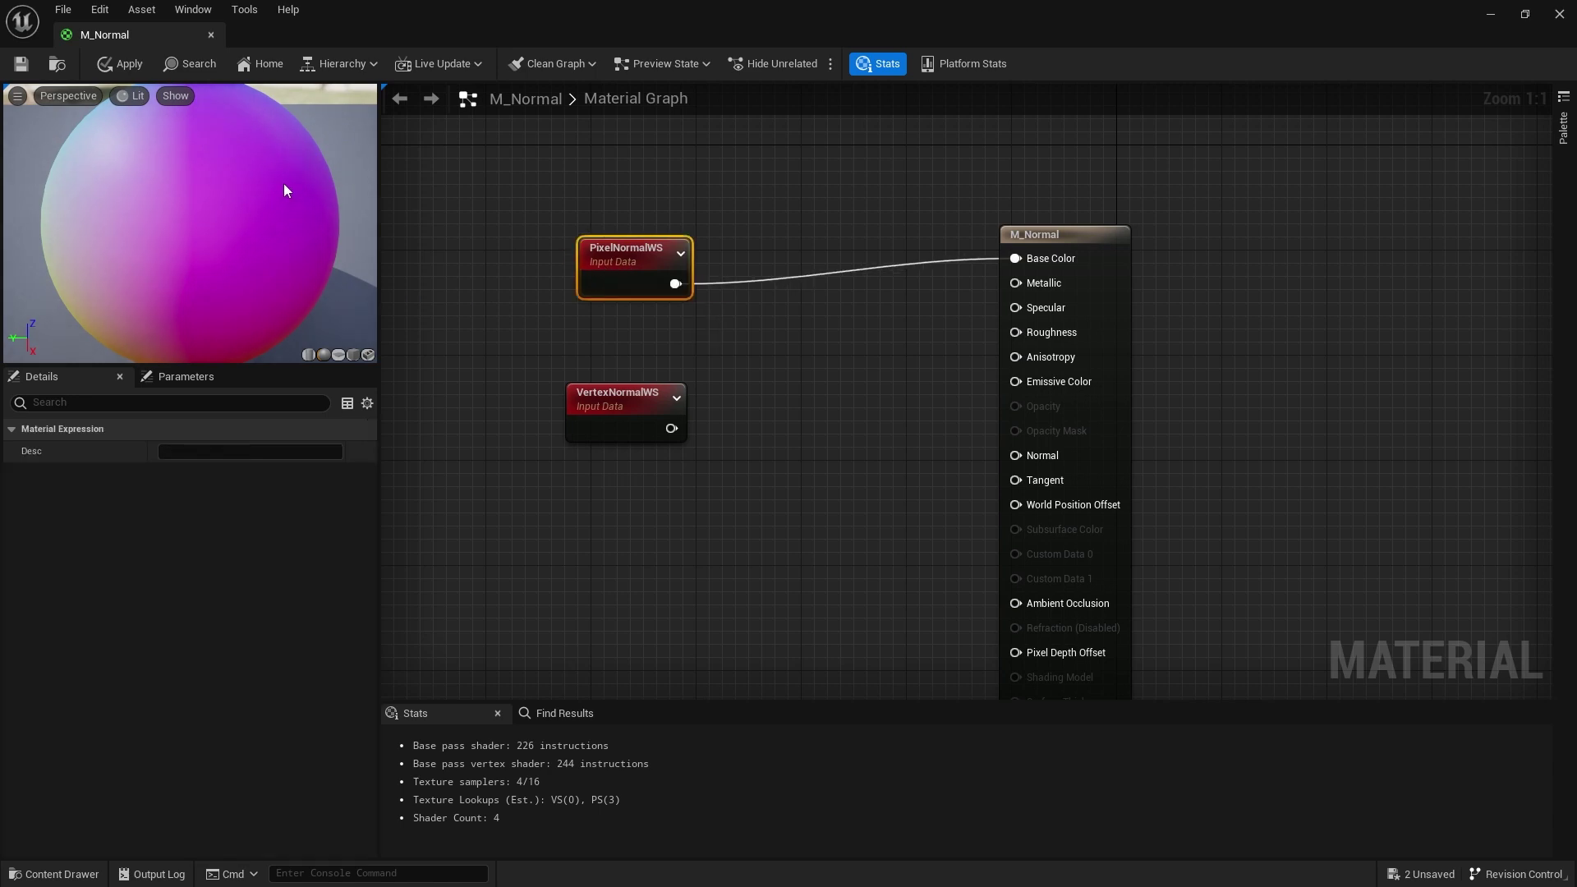
{"action": "left_click_drag", "start_coordinate": [237, 174], "coordinate": [206, 188]}
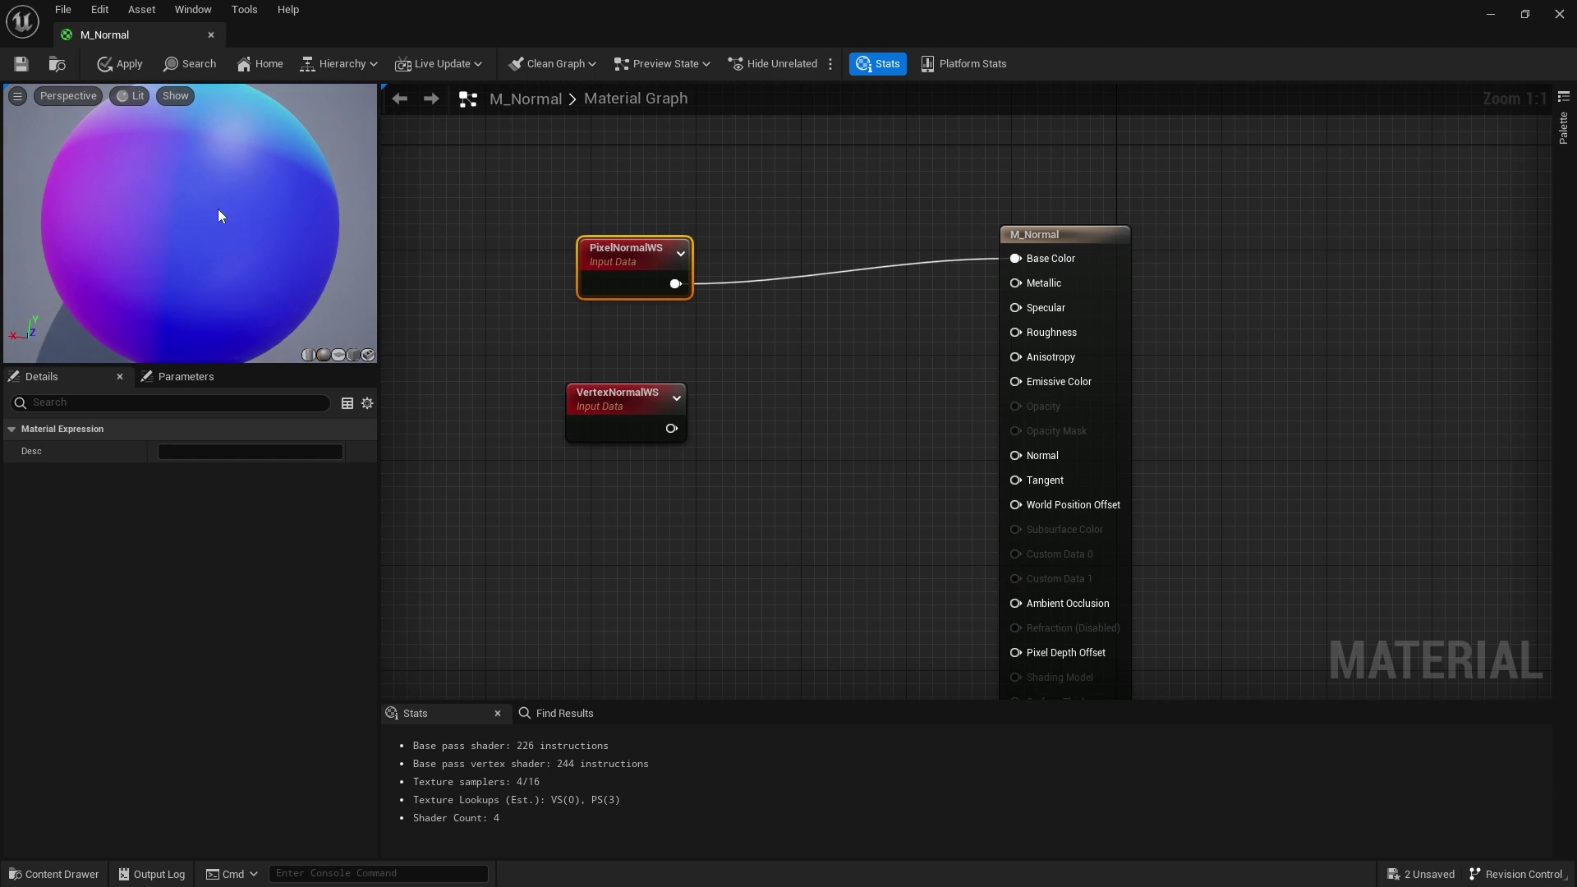
{"action": "left_click_drag", "start_coordinate": [352, 224], "coordinate": [118, 162]}
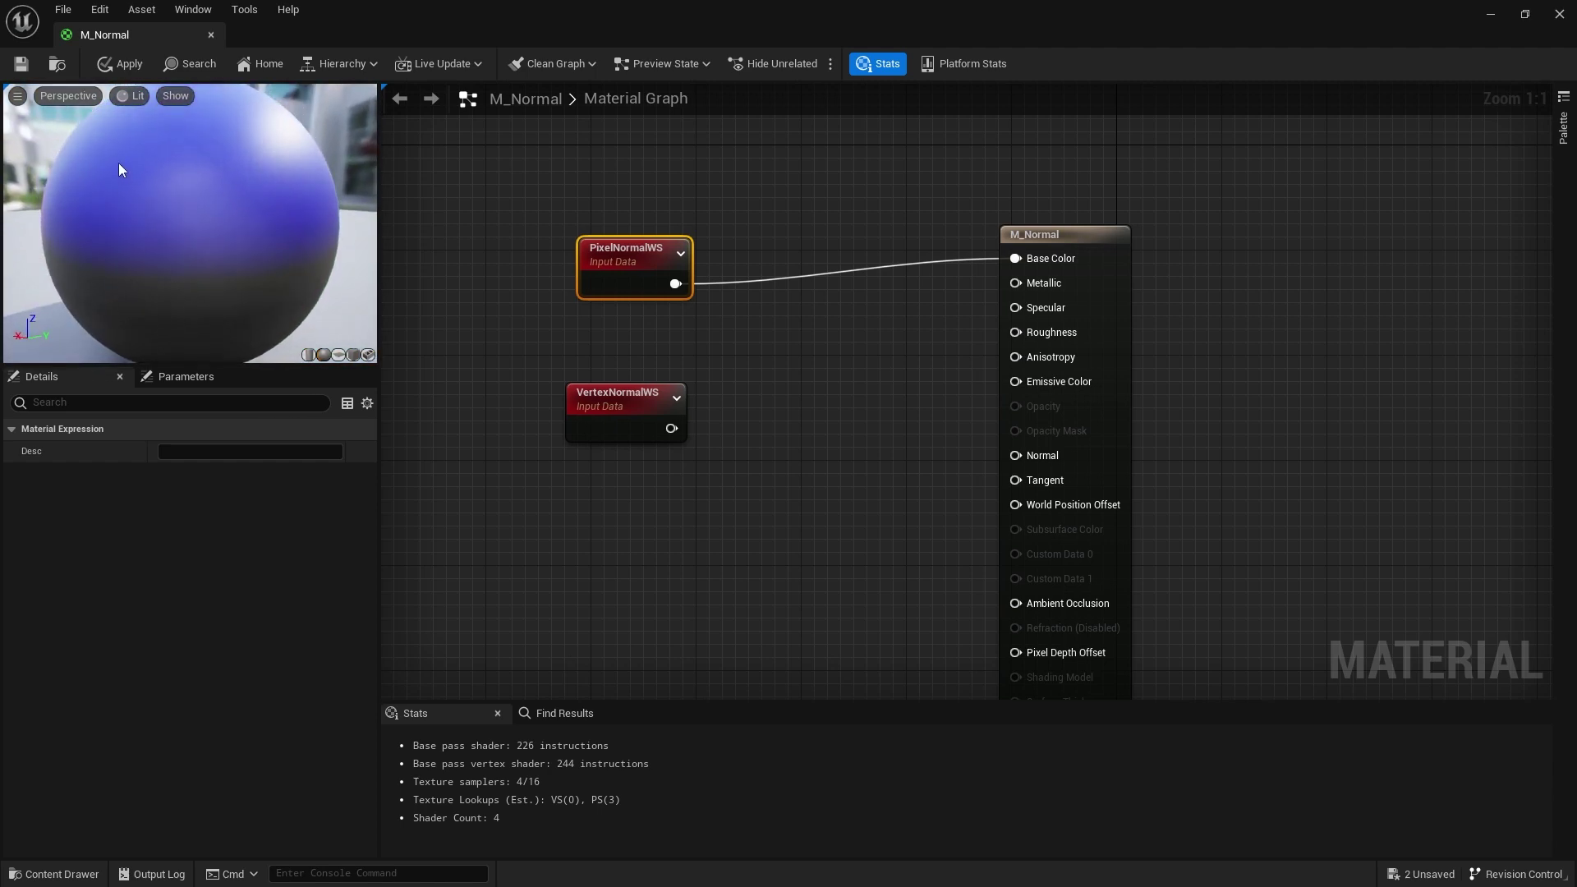
Switch the material preview mesh to a cube and examine the colours of its faces from several sides.
{"action": "left_click", "coordinate": [356, 352]}
{"action": "left_click_drag", "start_coordinate": [295, 206], "coordinate": [246, 254]}
{"action": "scroll", "coordinate": [296, 205], "scroll_direction": "down", "scroll_amount": 3}
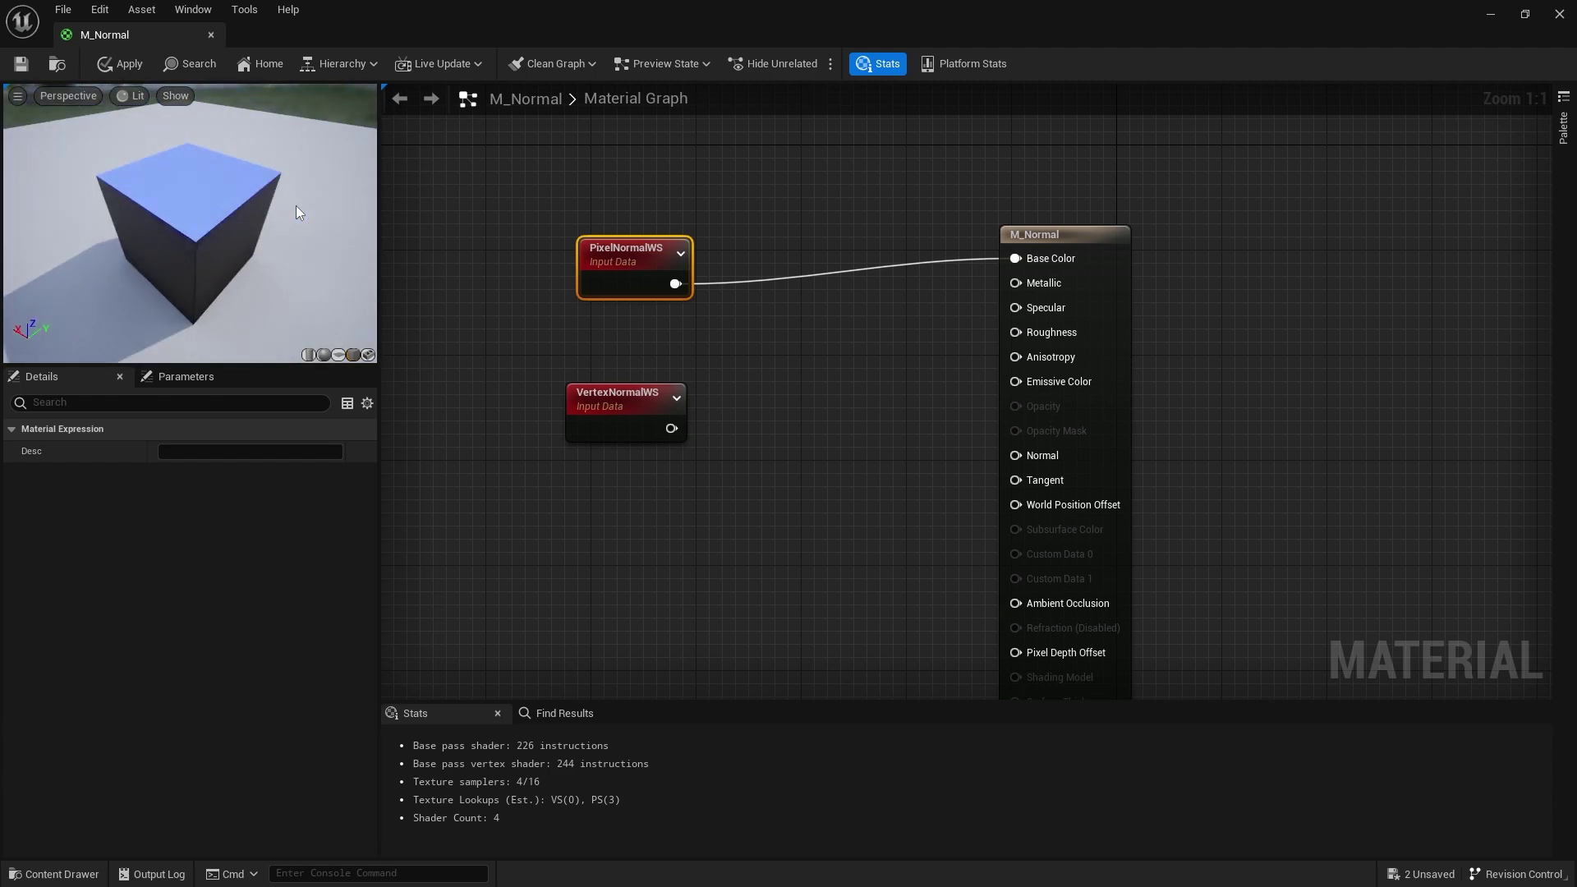
{"action": "left_click_drag", "start_coordinate": [294, 205], "coordinate": [292, 203]}
{"action": "left_click_drag", "start_coordinate": [41, 205], "coordinate": [73, 293]}
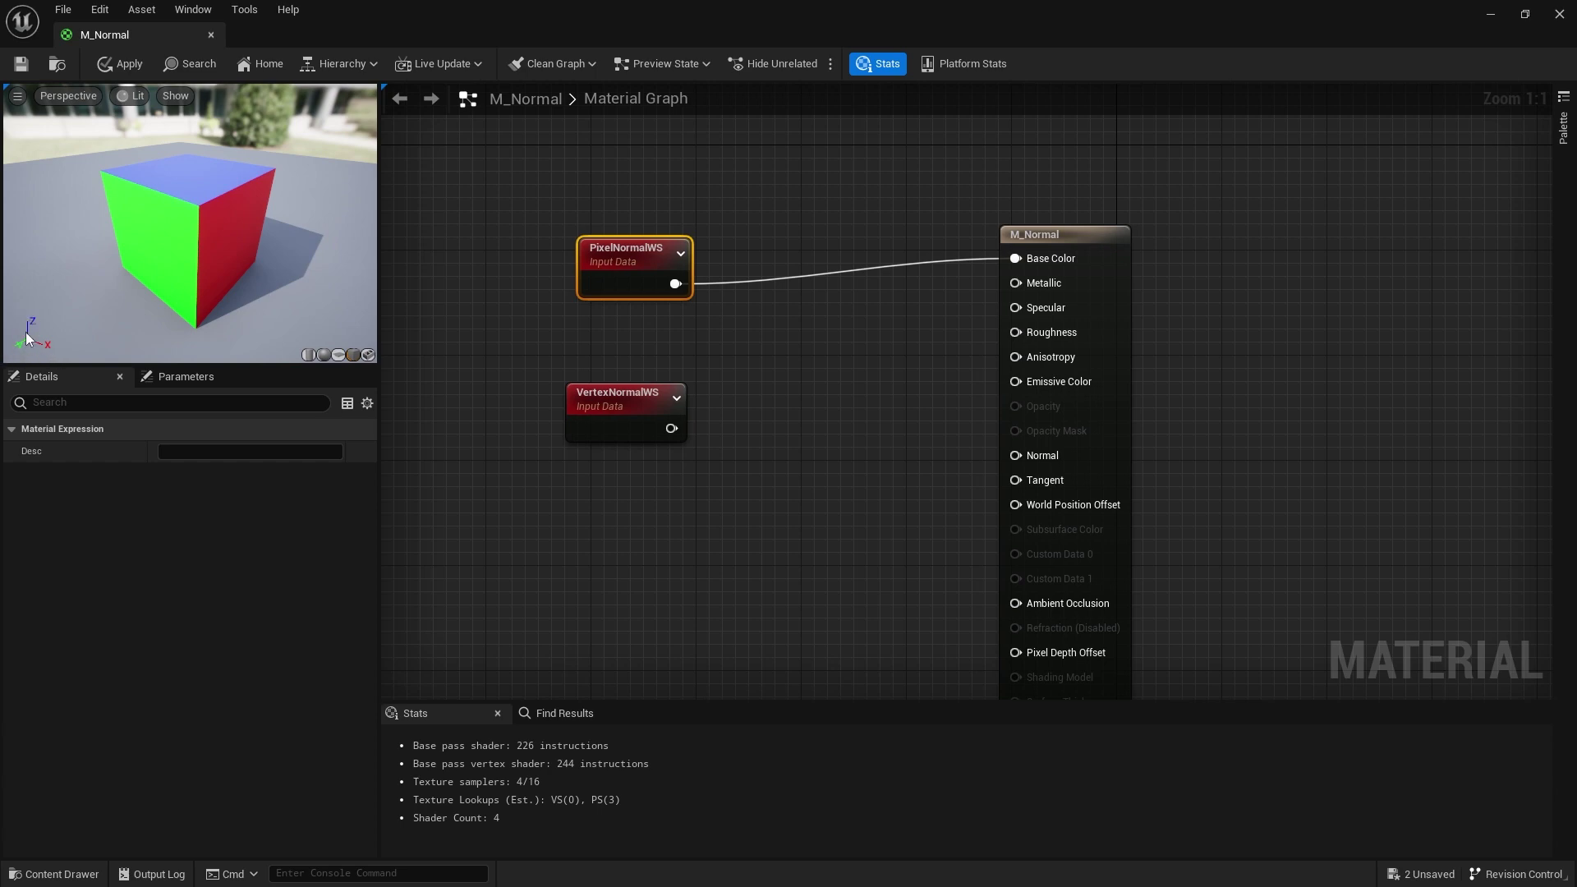
{"action": "left_click_drag", "start_coordinate": [246, 246], "coordinate": [213, 218]}
Insert an Abs node between PixelNormalWS and Base Color, and examine all sides of the preview cube.
{"action": "left_click_drag", "start_coordinate": [683, 284], "coordinate": [717, 263]}
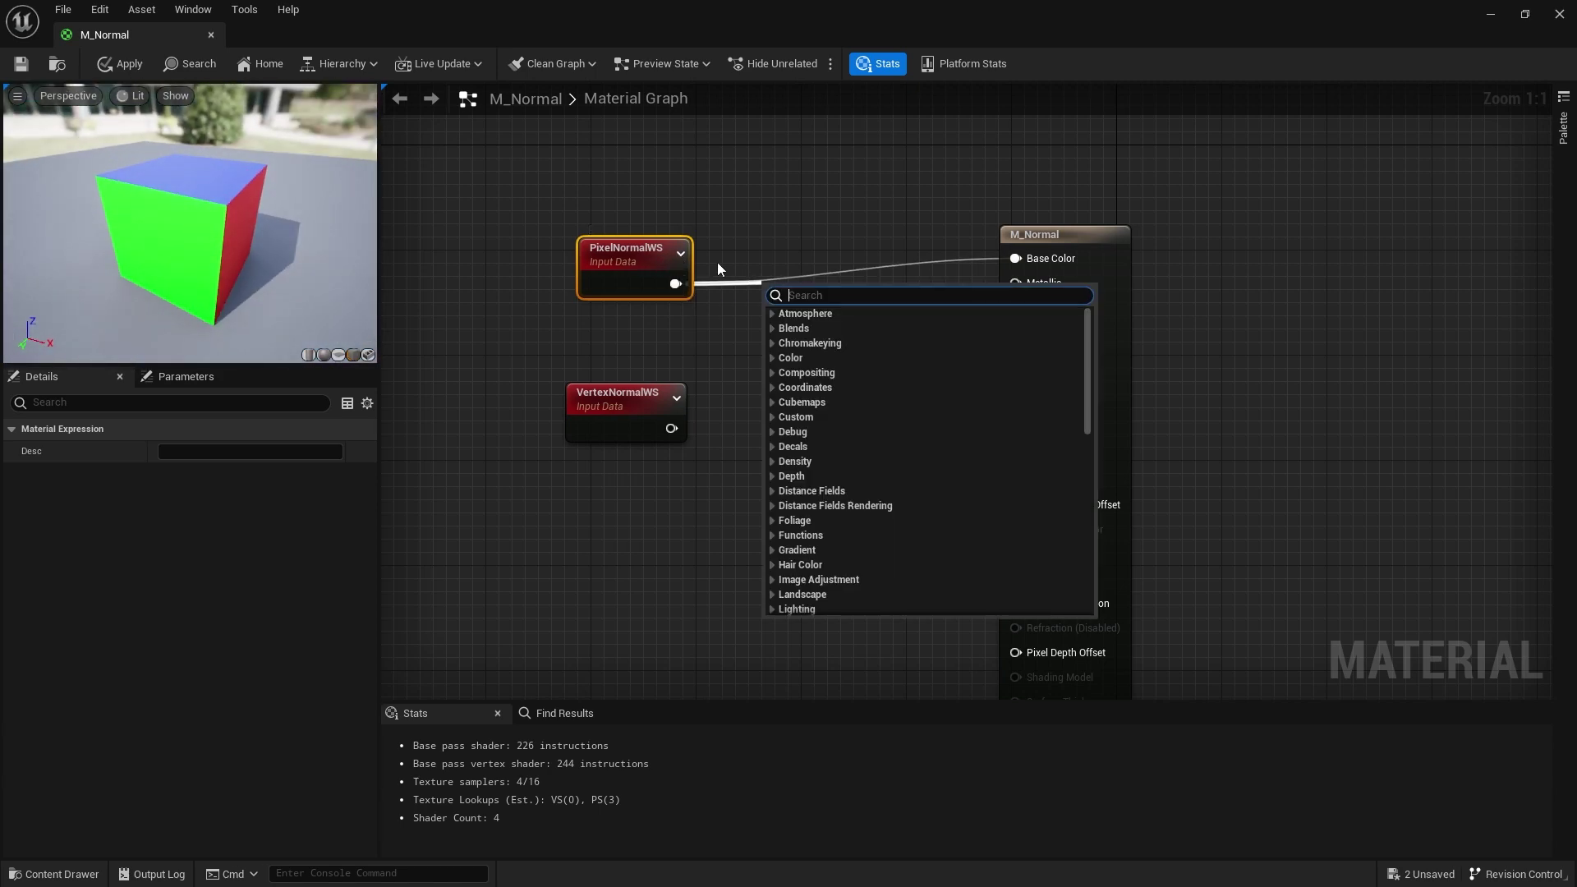
{"action": "type", "text": "abs"}
{"action": "key", "text": "Return"}
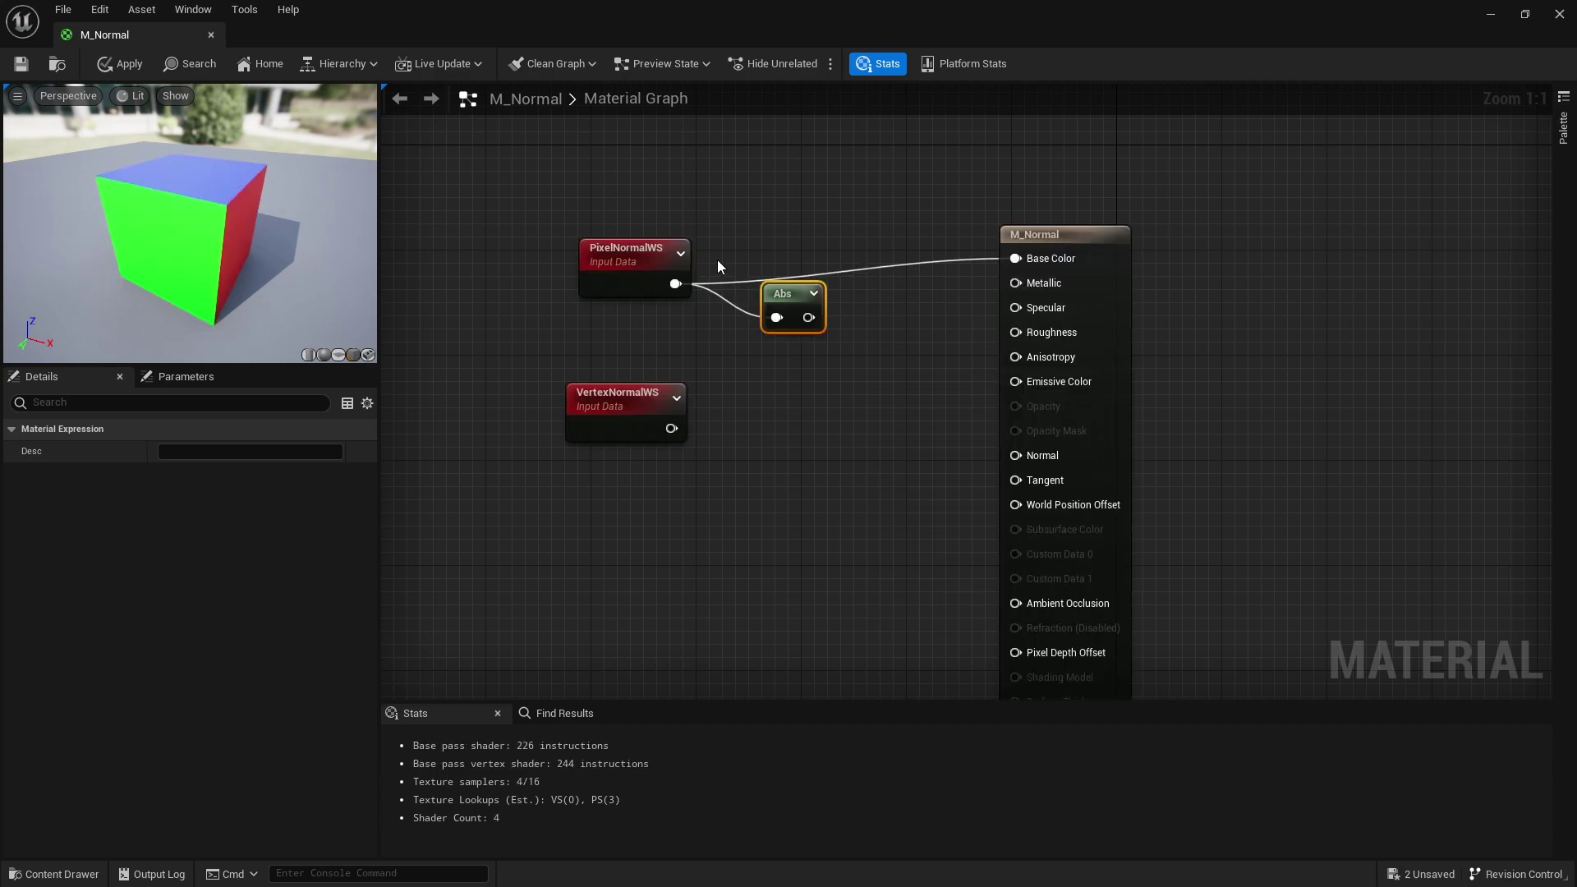
{"action": "left_click_drag", "start_coordinate": [808, 317], "coordinate": [1043, 261]}
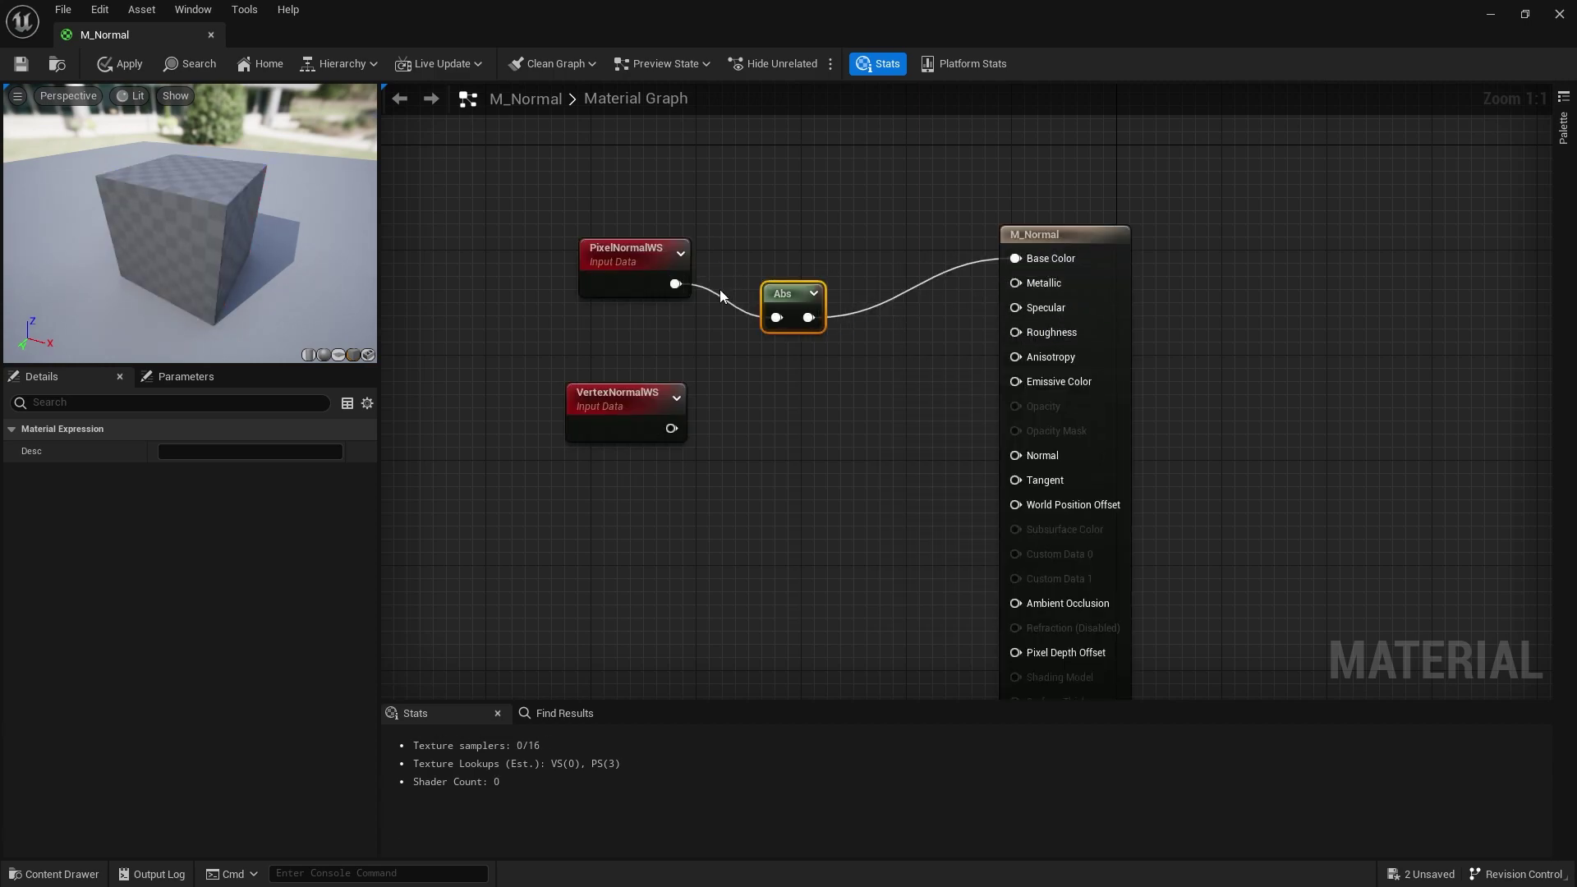
{"action": "left_click_drag", "start_coordinate": [329, 240], "coordinate": [41, 230]}
{"action": "left_click_drag", "start_coordinate": [188, 230], "coordinate": [345, 250]}
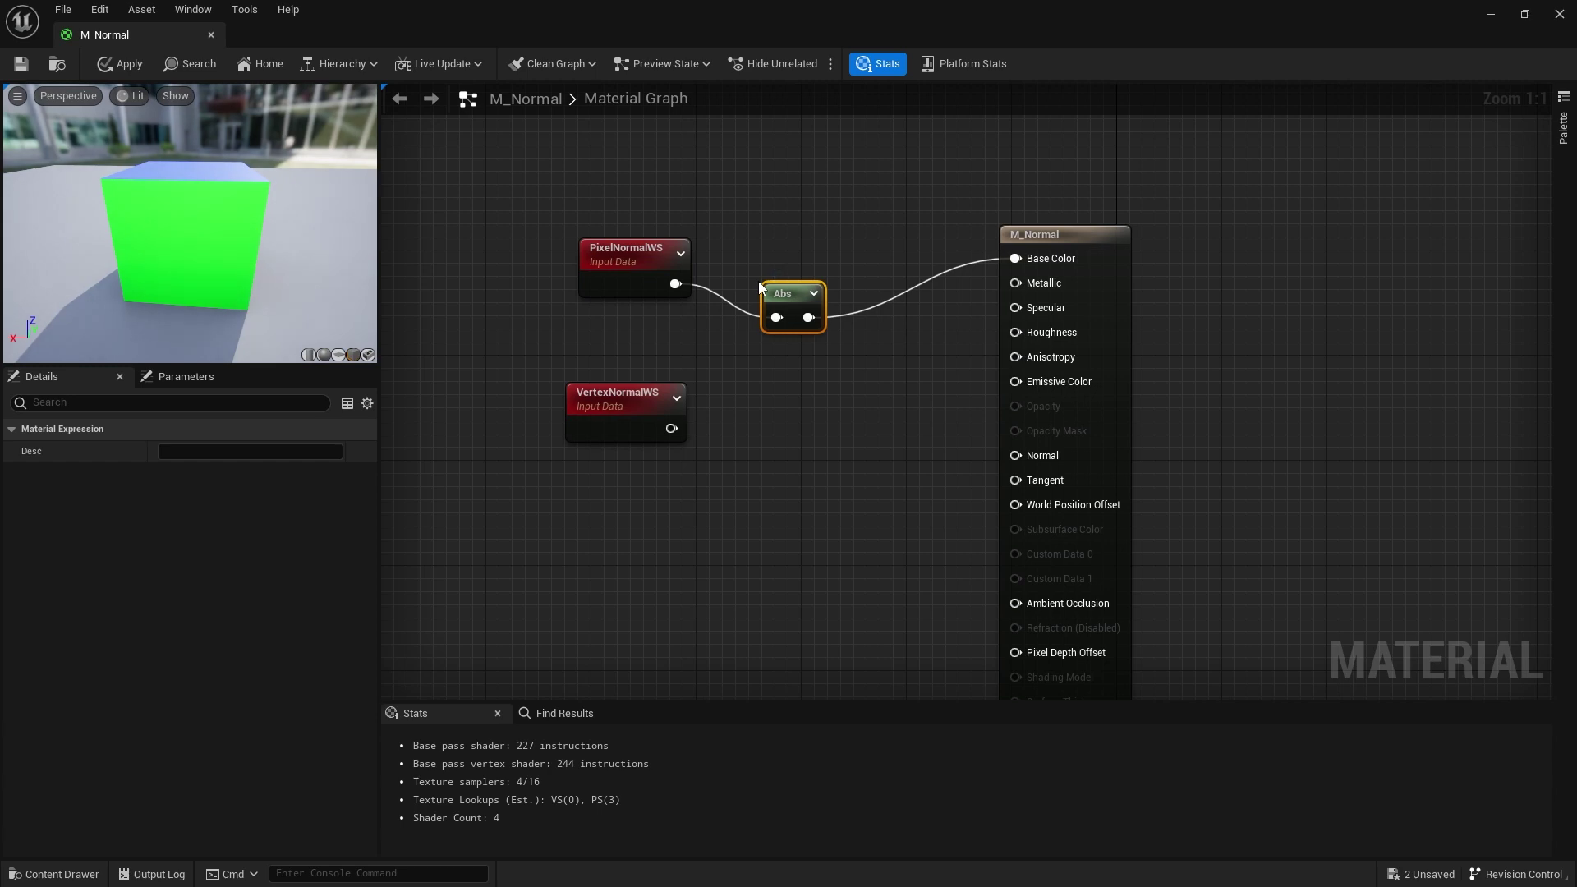
Delete the Abs node and move the PixelNormalWS and VertexNormalWS nodes apart to make room between them.
{"action": "left_click_drag", "start_coordinate": [786, 286], "coordinate": [813, 267]}
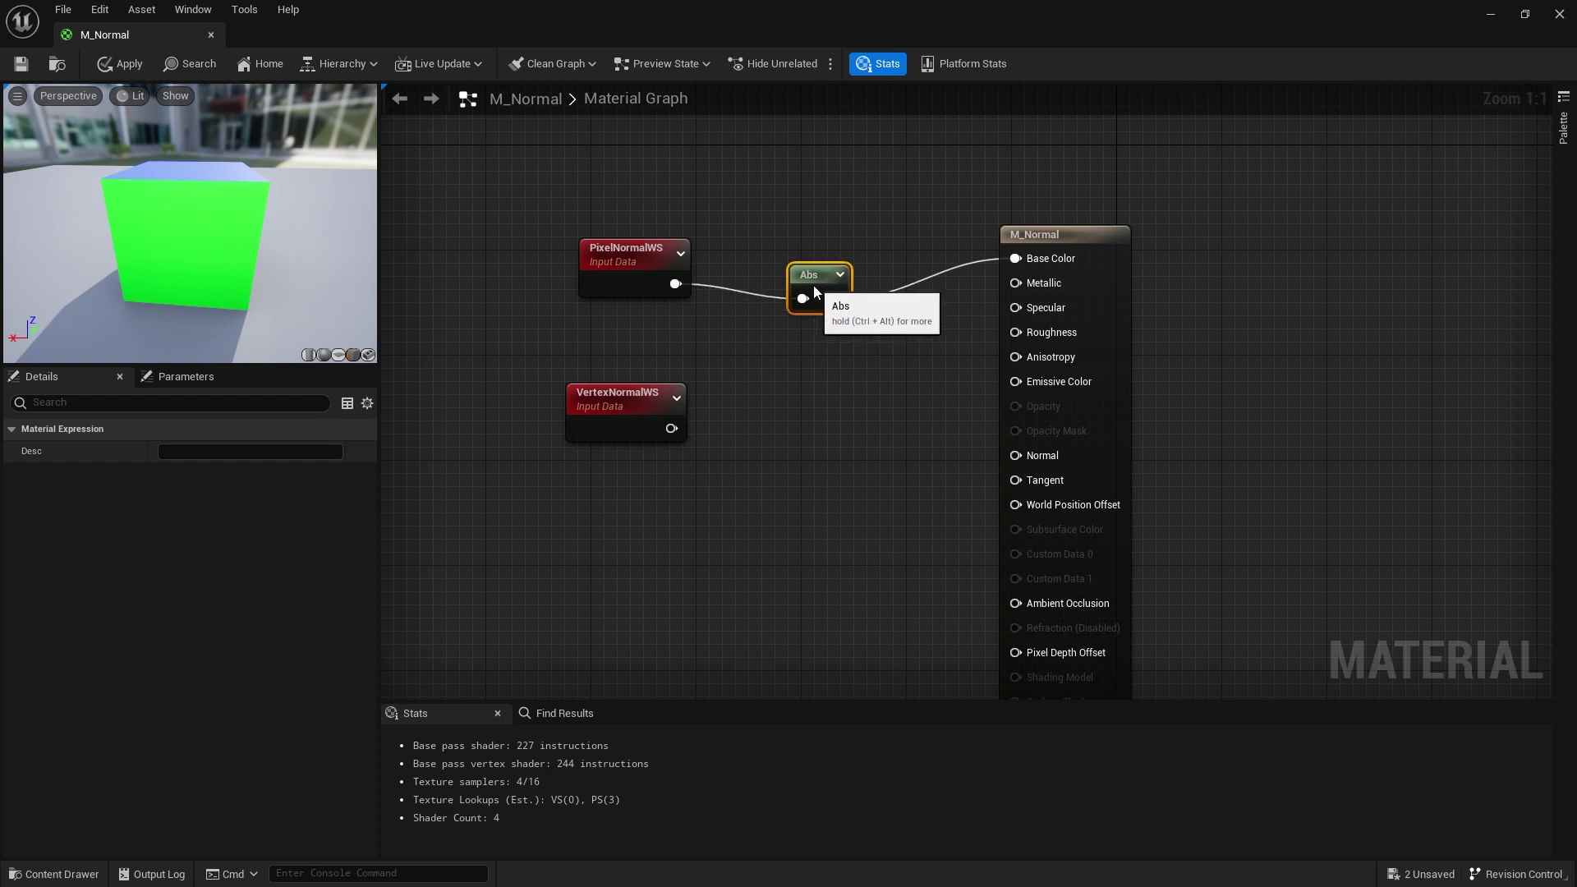
{"action": "key", "text": "Delete"}
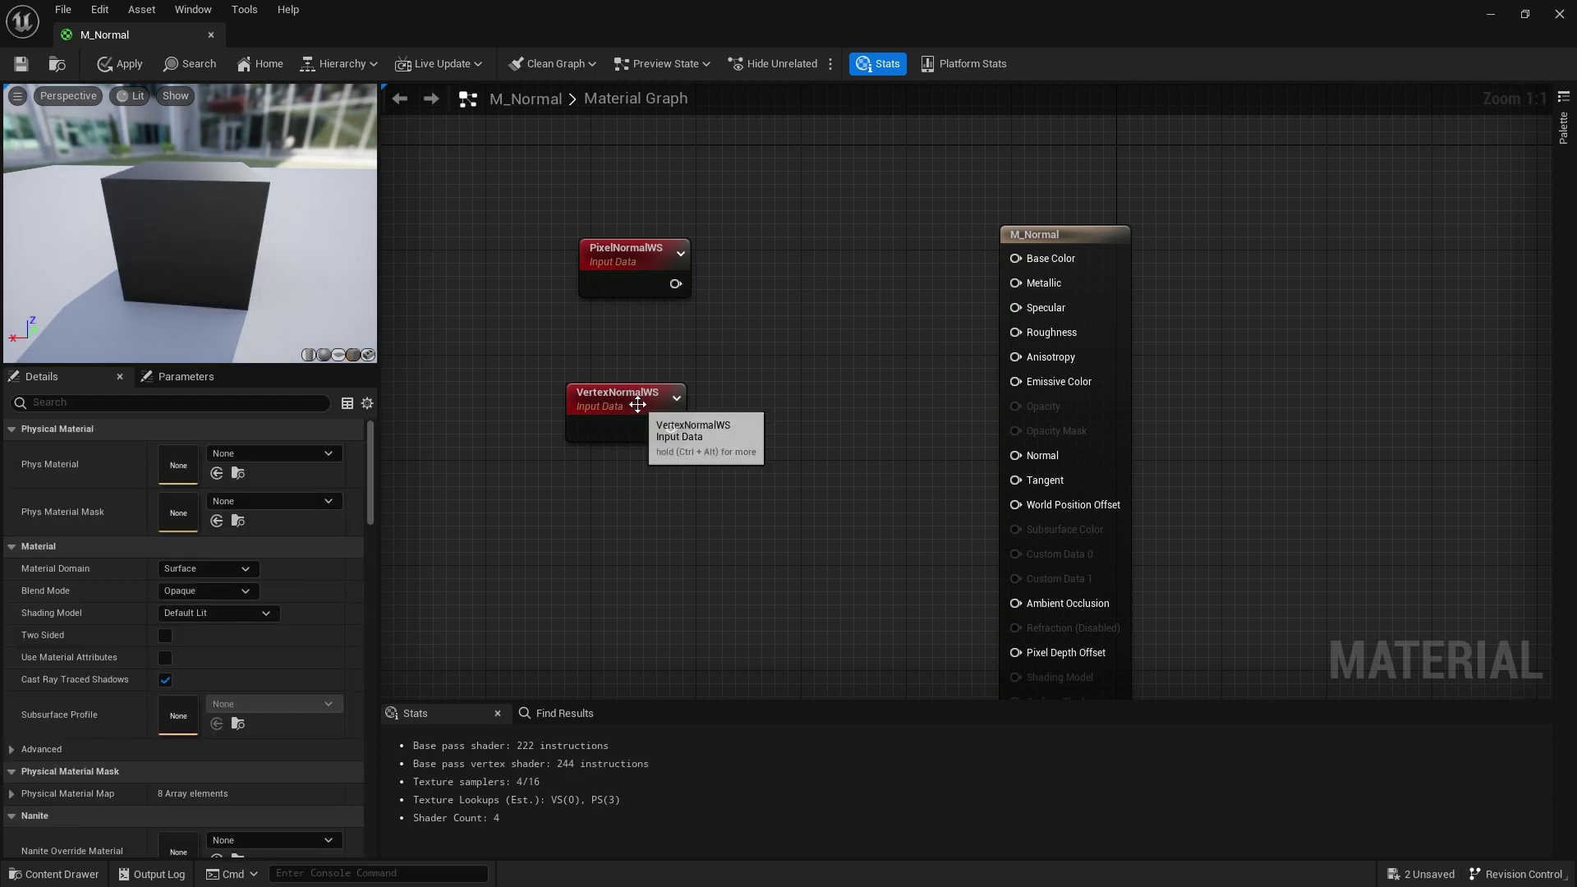
{"action": "left_click_drag", "start_coordinate": [596, 425], "coordinate": [531, 609]}
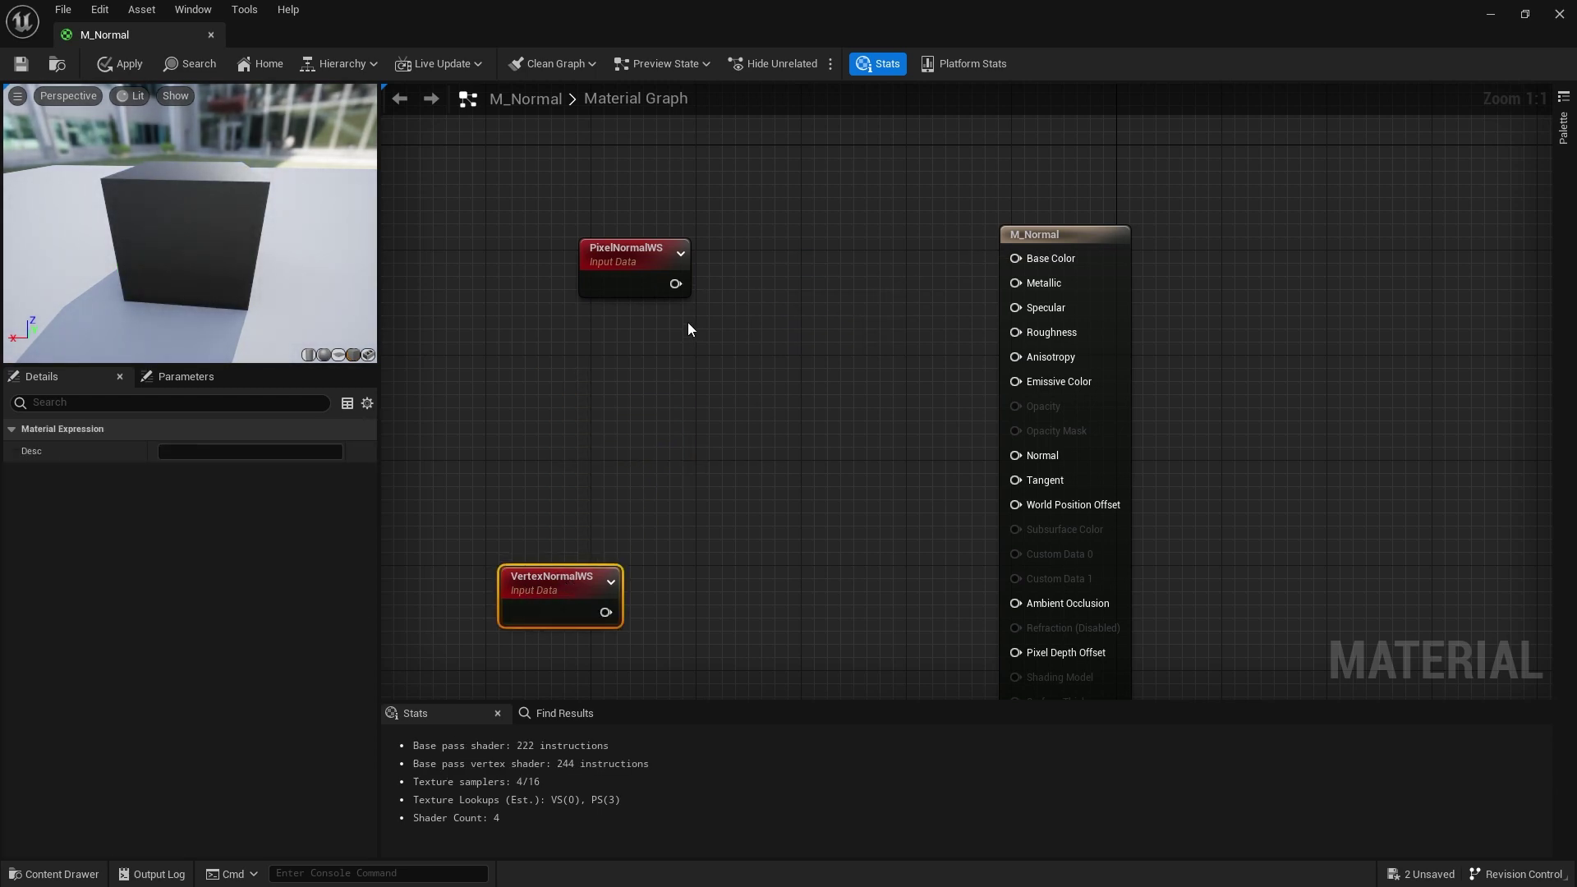
{"action": "left_click_drag", "start_coordinate": [624, 286], "coordinate": [597, 224]}
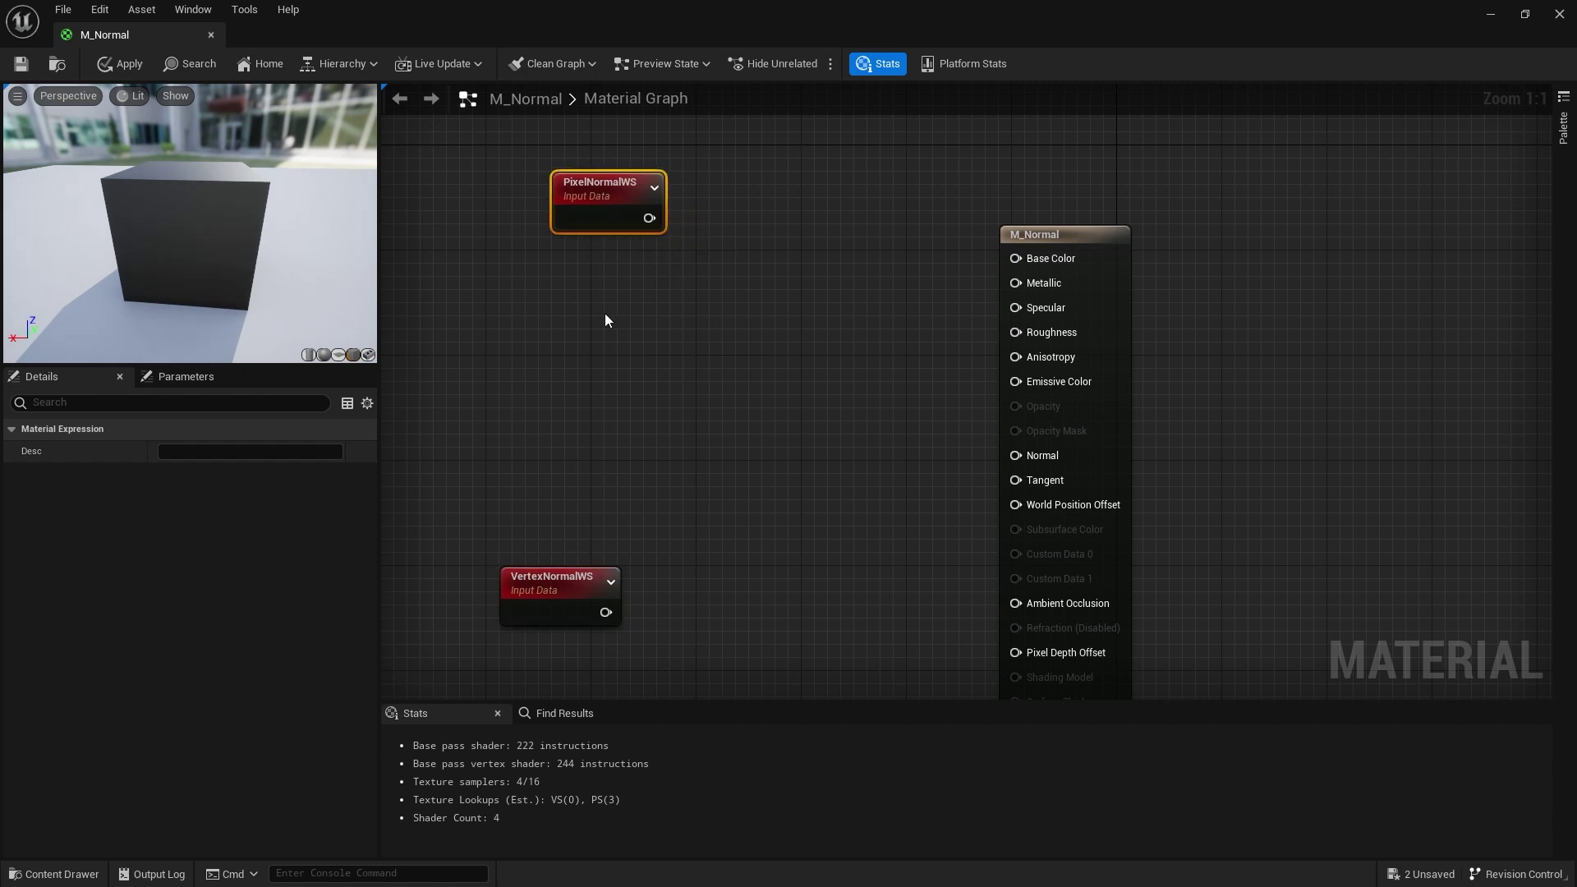
Add two Texture Sample nodes between the normal nodes and assign T_Rock_Basalt_D to the second one.
{"action": "left_click", "coordinate": [681, 293]}
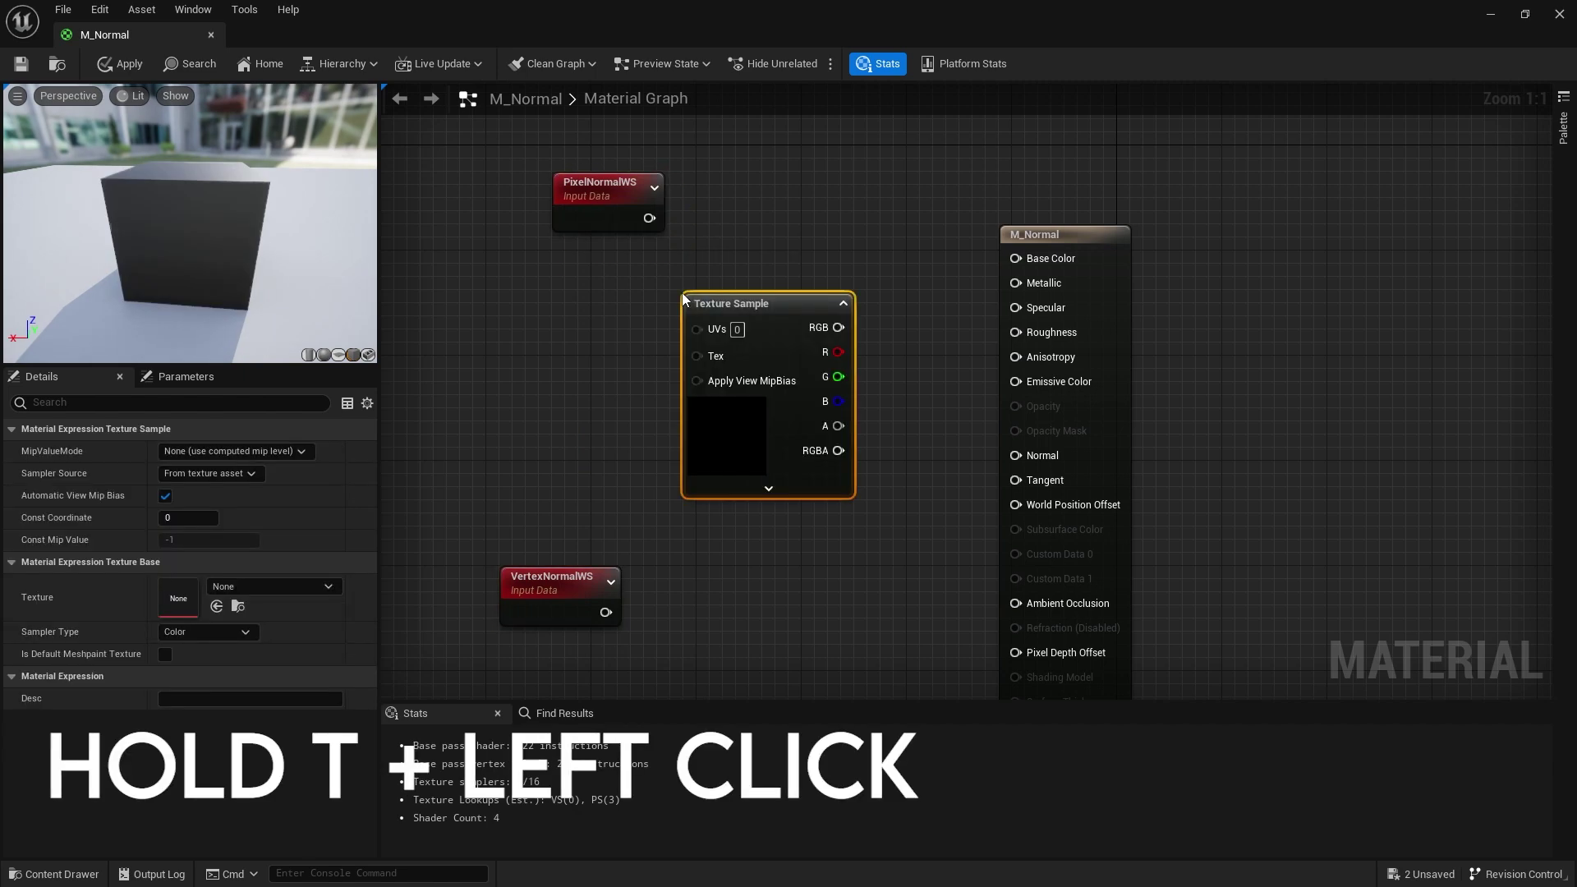
{"action": "left_click", "coordinate": [490, 343]}
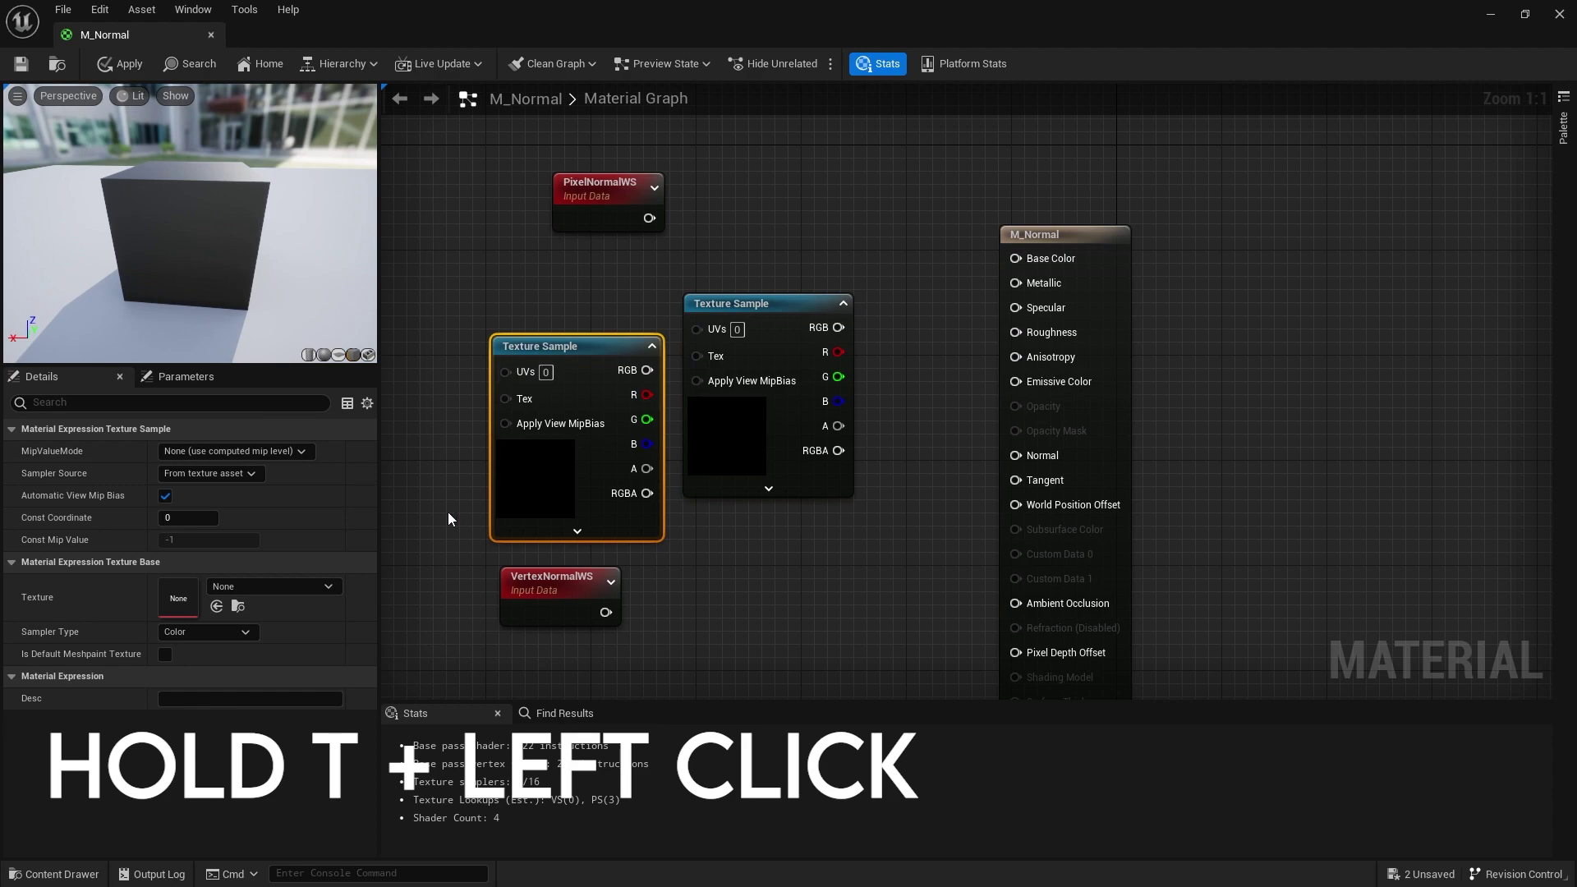
{"action": "left_click", "coordinate": [294, 583]}
{"action": "type", "text": "rock"}
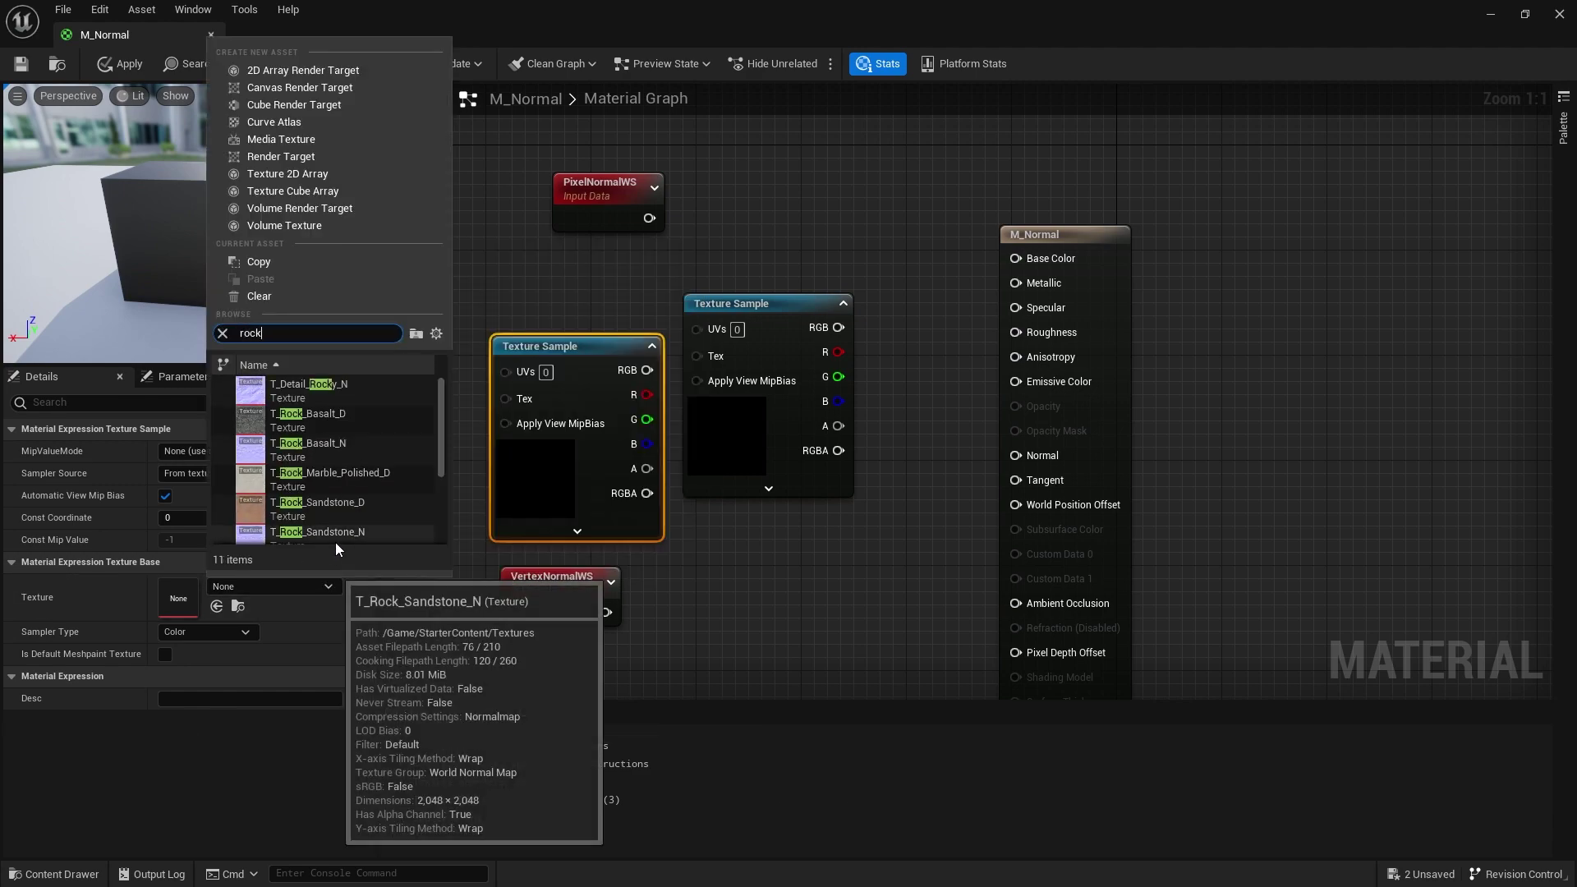
{"action": "left_click", "coordinate": [336, 430]}
Assign the T_Ground_Grass_D texture to the empty Texture Sample node.
{"action": "left_click", "coordinate": [707, 473]}
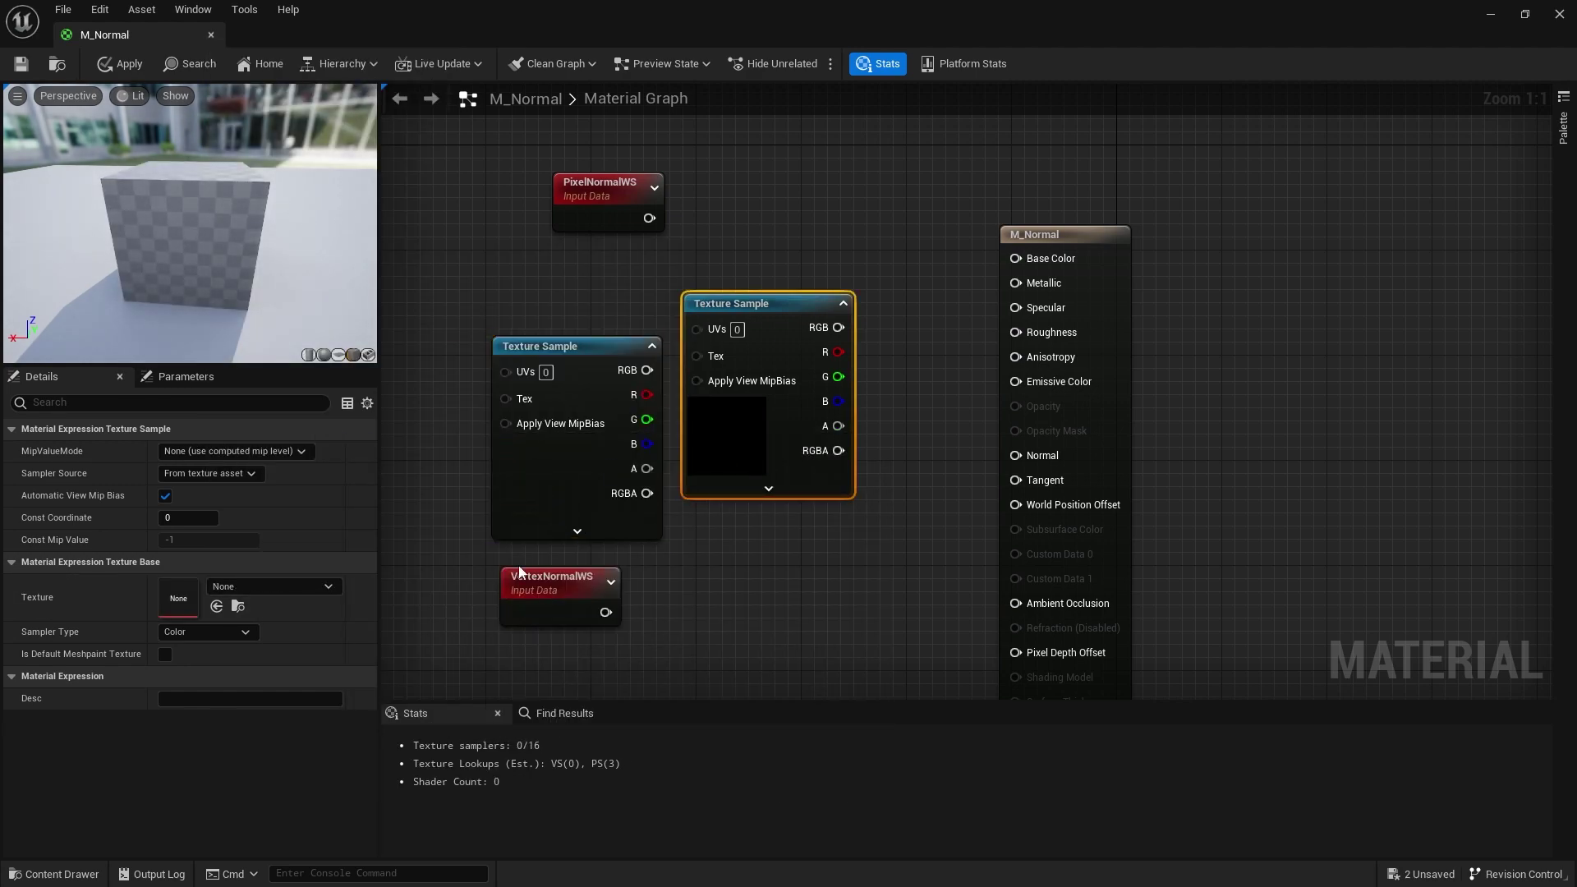
{"action": "left_click", "coordinate": [311, 588]}
{"action": "type", "text": "grass"}
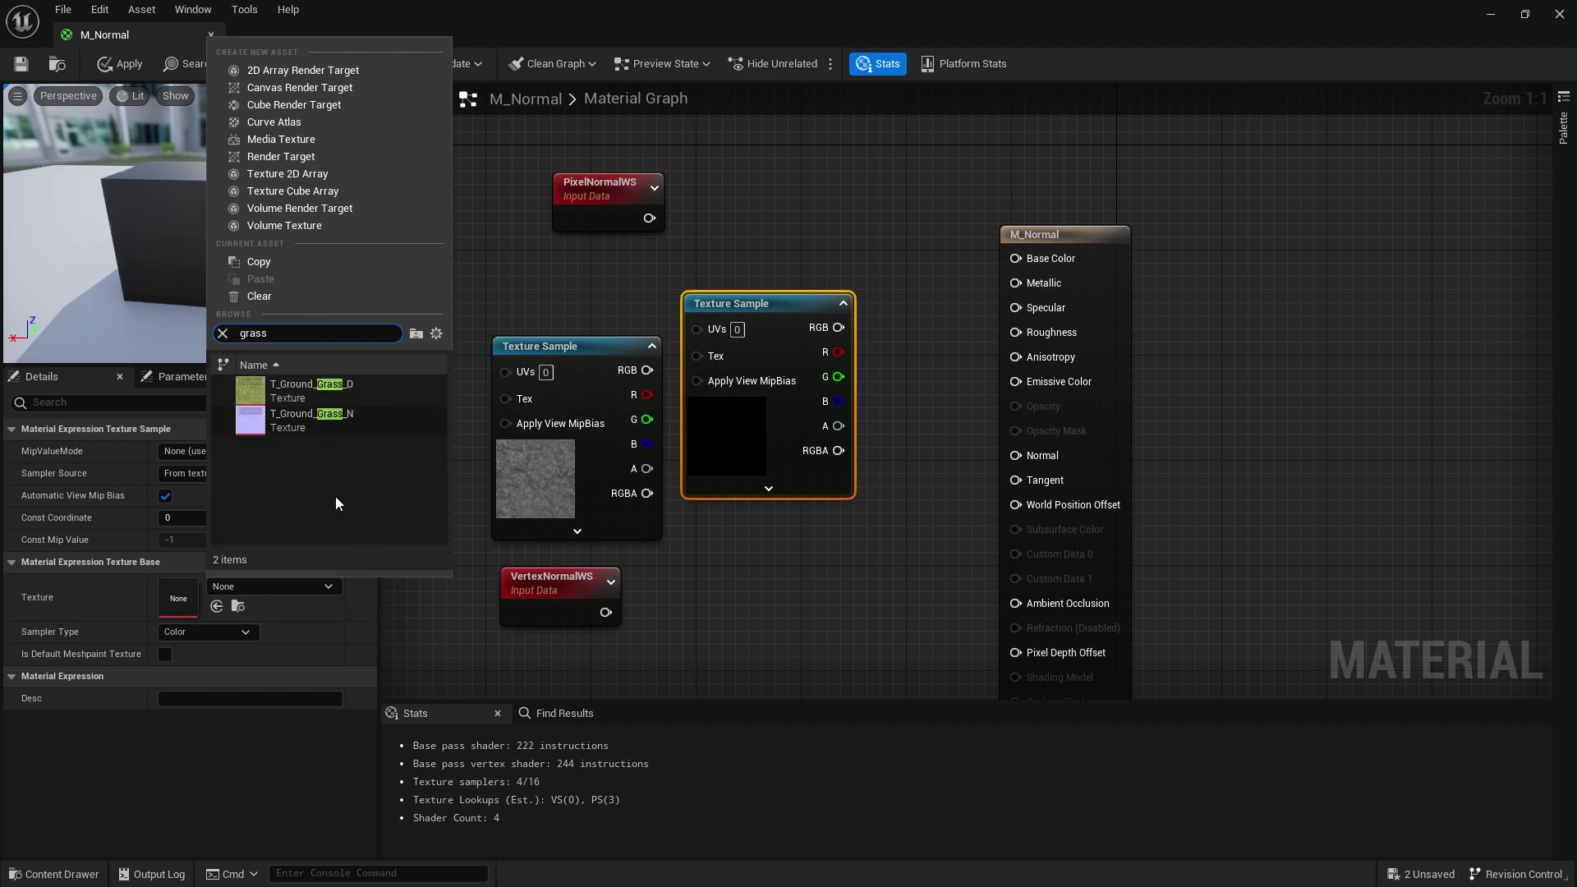
{"action": "left_click", "coordinate": [314, 389]}
Stack the grass sample above the rock sample, move both normal nodes below them, and shift the M_Normal output node farther away.
{"action": "left_click_drag", "start_coordinate": [700, 420], "coordinate": [504, 247]}
{"action": "left_click_drag", "start_coordinate": [1085, 248], "coordinate": [1163, 249]}
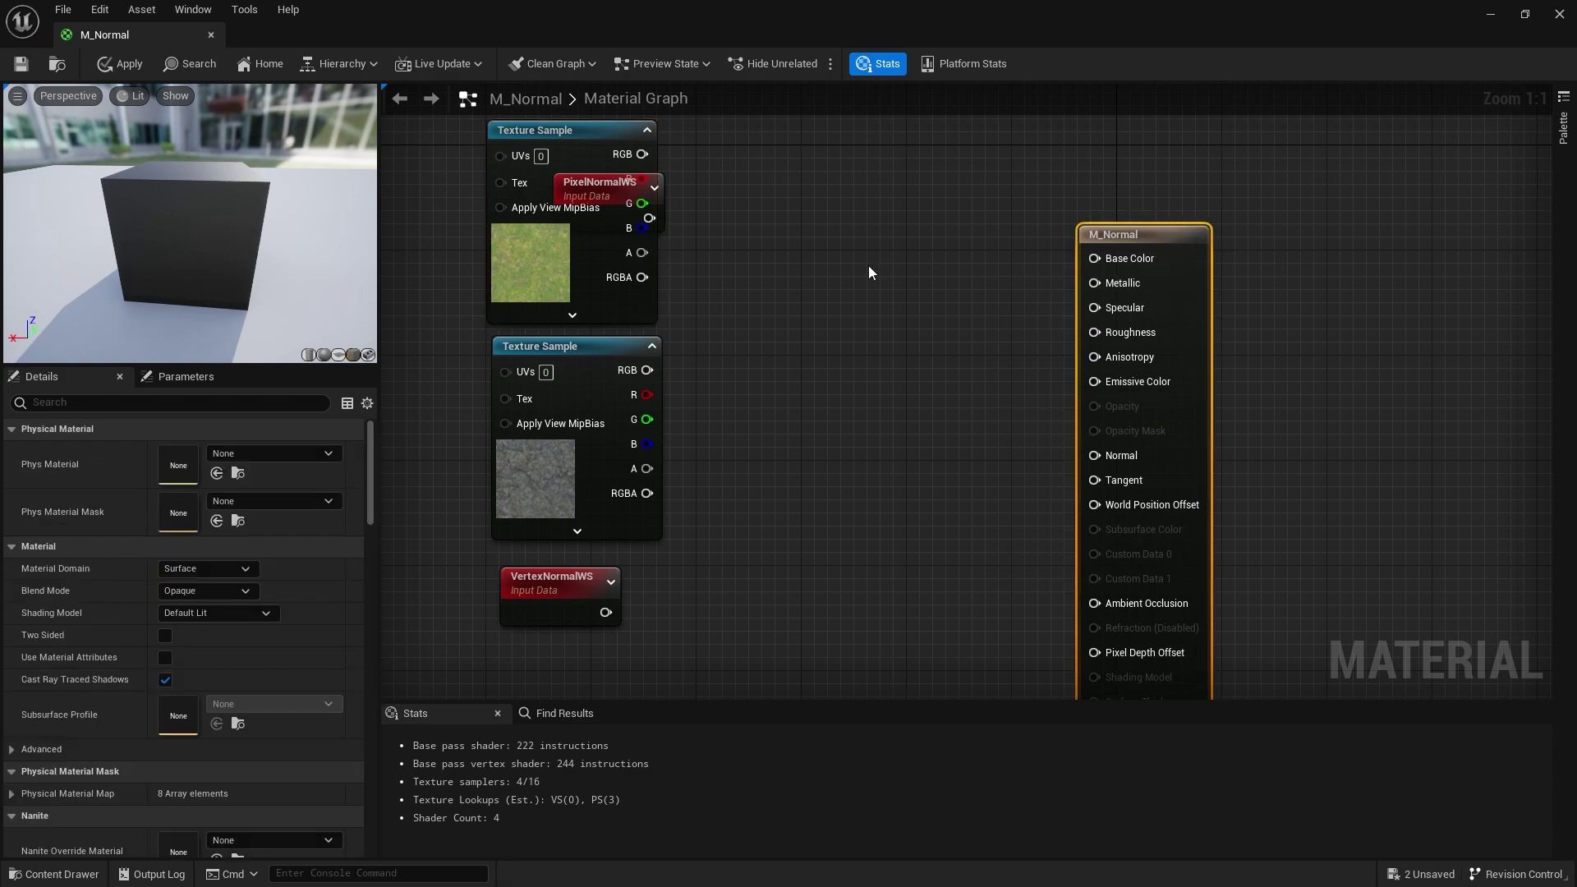
{"action": "left_click_drag", "start_coordinate": [599, 205], "coordinate": [738, 639]}
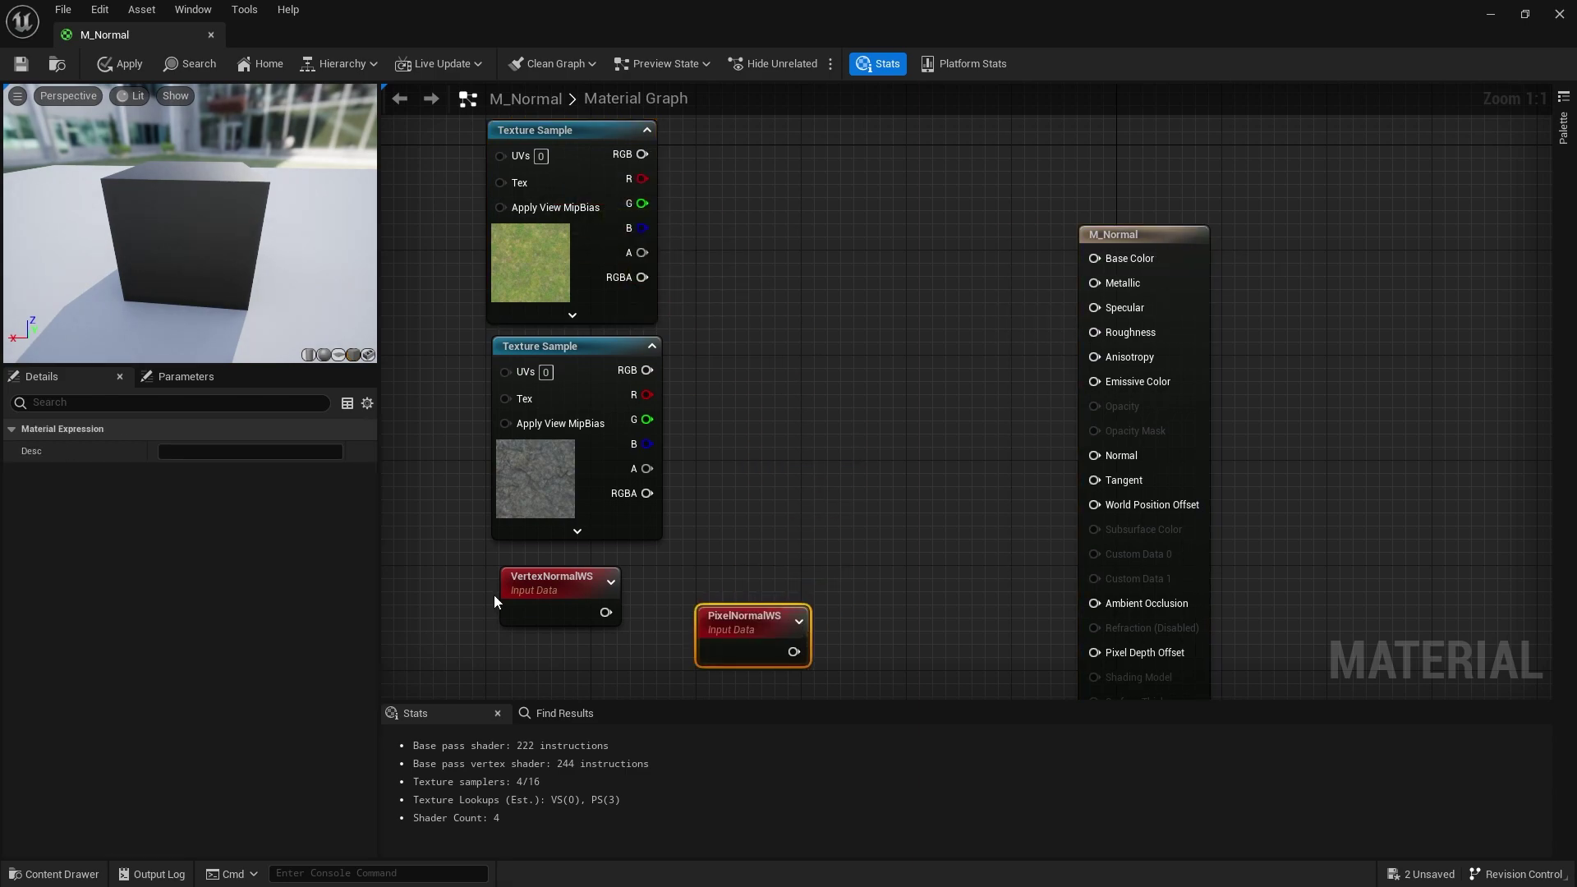
{"action": "left_click_drag", "start_coordinate": [505, 595], "coordinate": [411, 631]}
{"action": "left_click_drag", "start_coordinate": [776, 613], "coordinate": [684, 583]}
Add a Lerp node and connect the rock texture's RGB to A and the grass texture's RGB to B.
{"action": "right_click", "coordinate": [816, 371]}
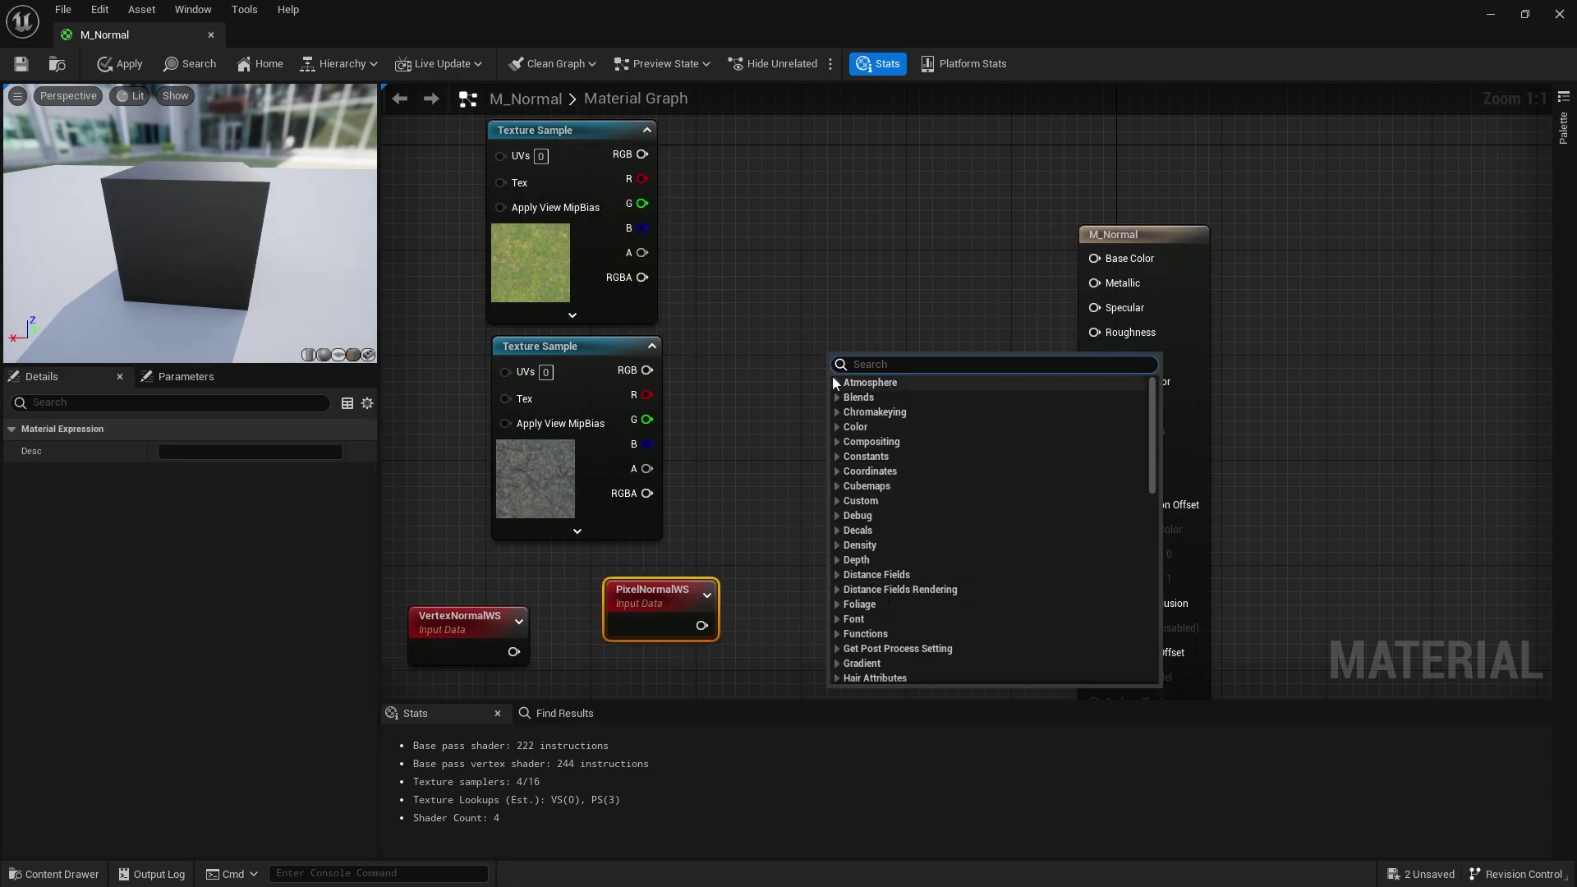
{"action": "type", "text": "lerp"}
{"action": "key", "text": "Return"}
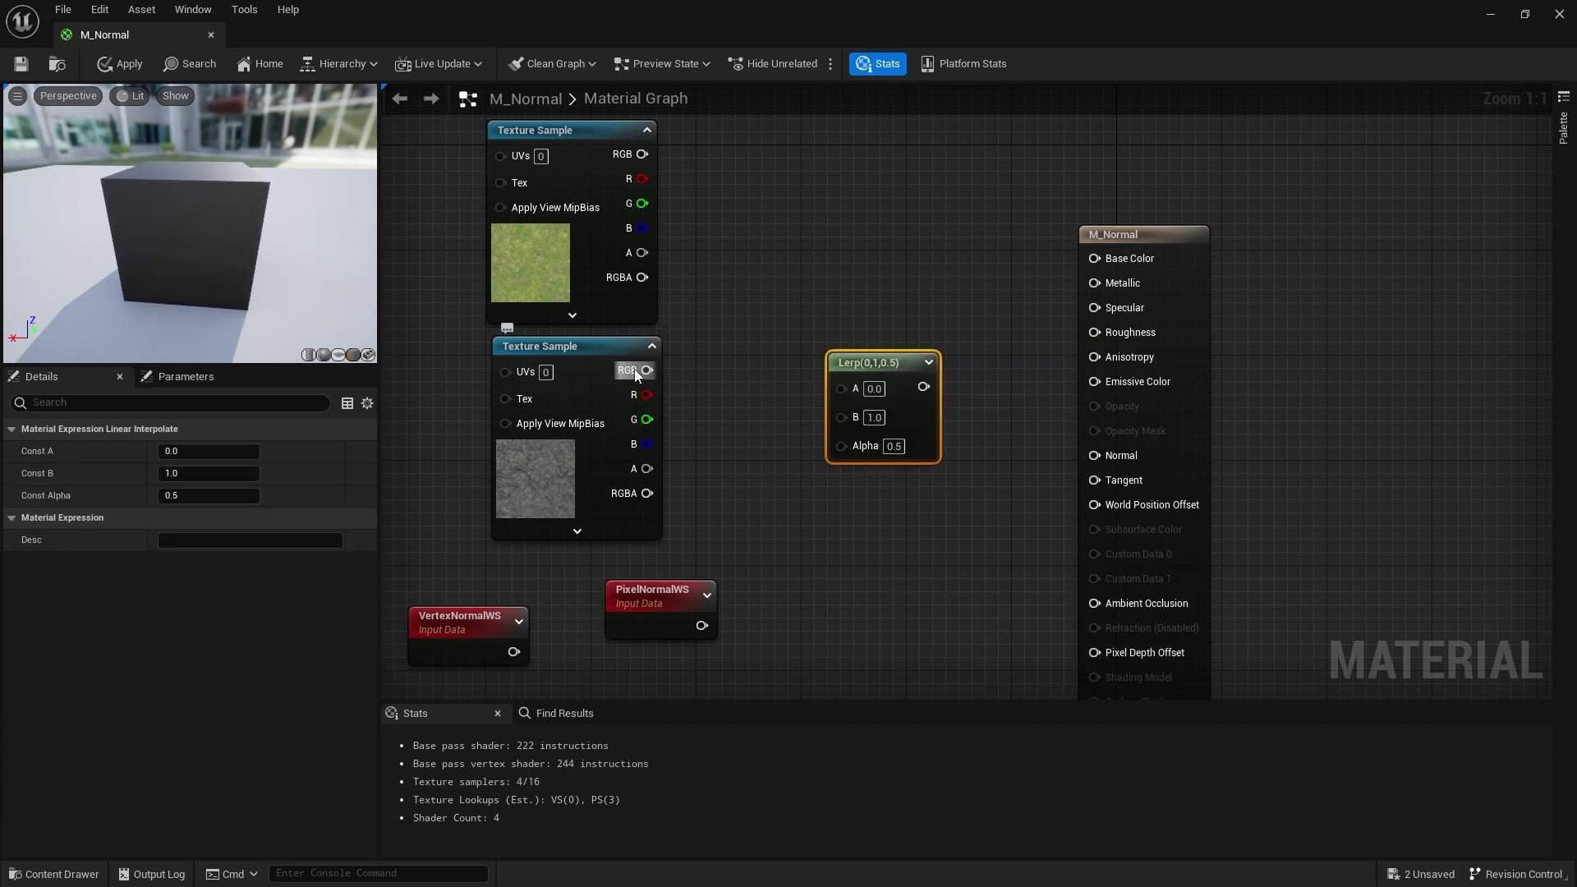
{"action": "left_click_drag", "start_coordinate": [819, 391], "coordinate": [841, 388]}
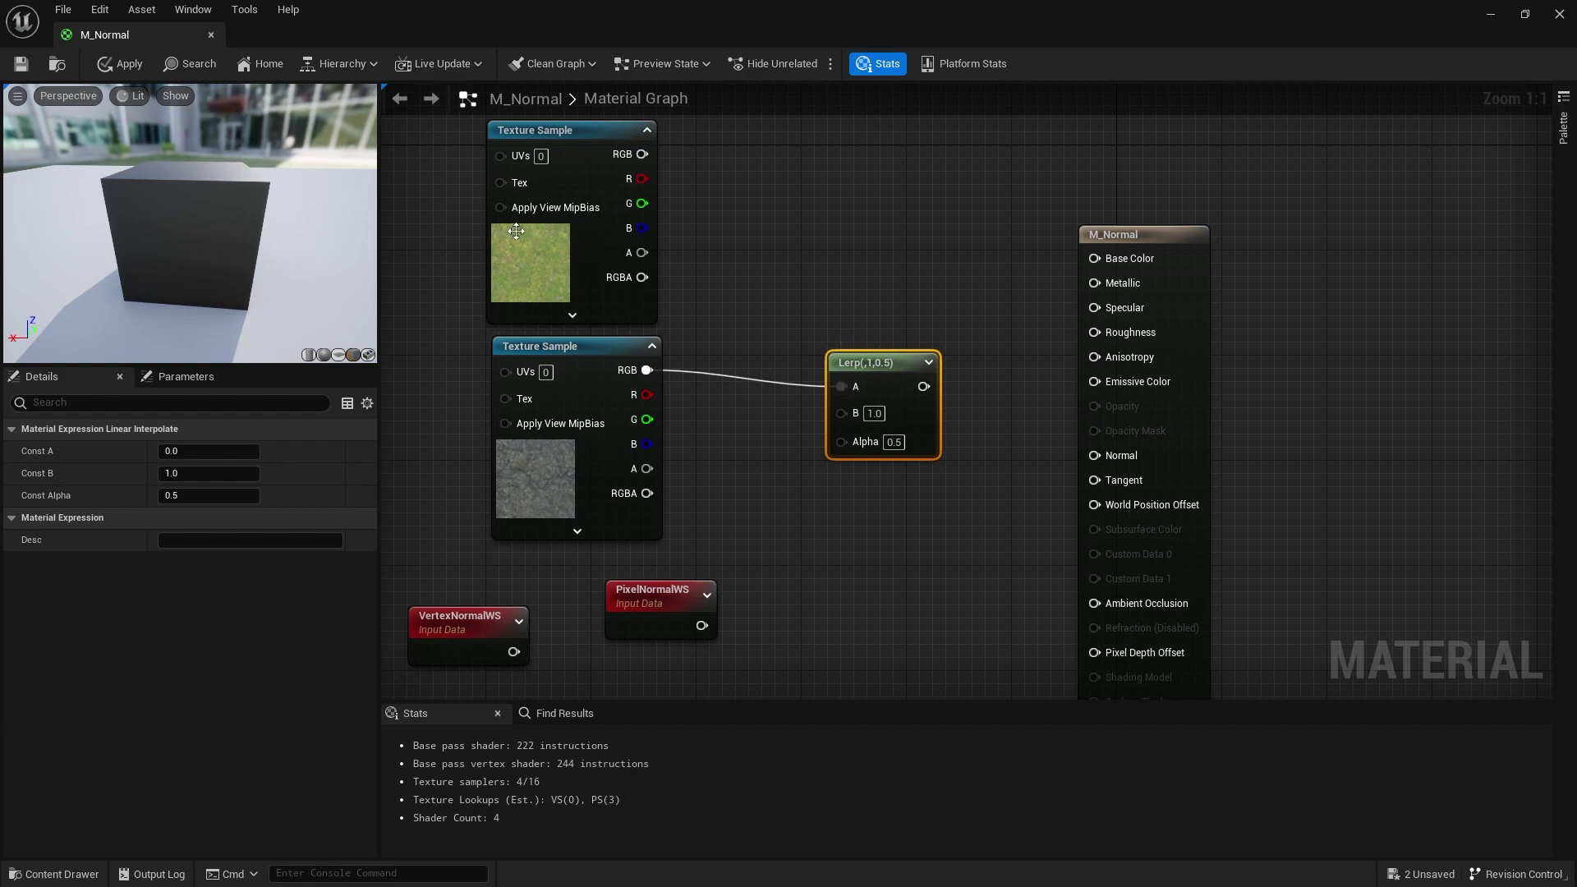
{"action": "left_click_drag", "start_coordinate": [662, 268], "coordinate": [642, 155]}
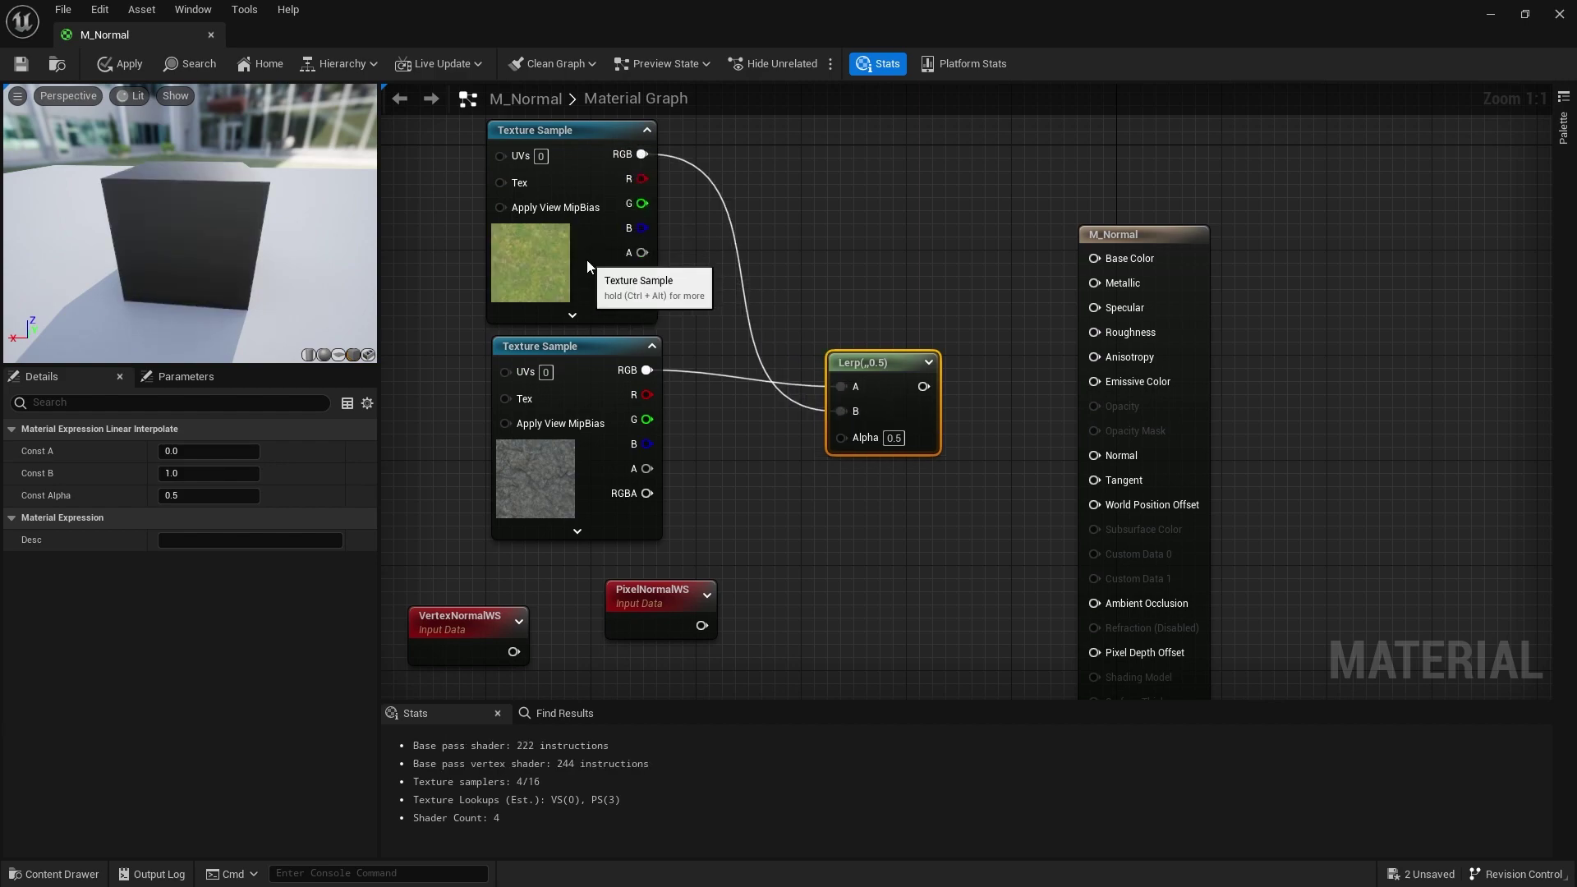
Rearrange the rock sample above the grass sample and connect the Lerp output to Base Color.
{"action": "left_click_drag", "start_coordinate": [586, 259], "coordinate": [821, 265]}
{"action": "left_click_drag", "start_coordinate": [590, 427], "coordinate": [598, 174]}
{"action": "left_click_drag", "start_coordinate": [779, 251], "coordinate": [553, 445]}
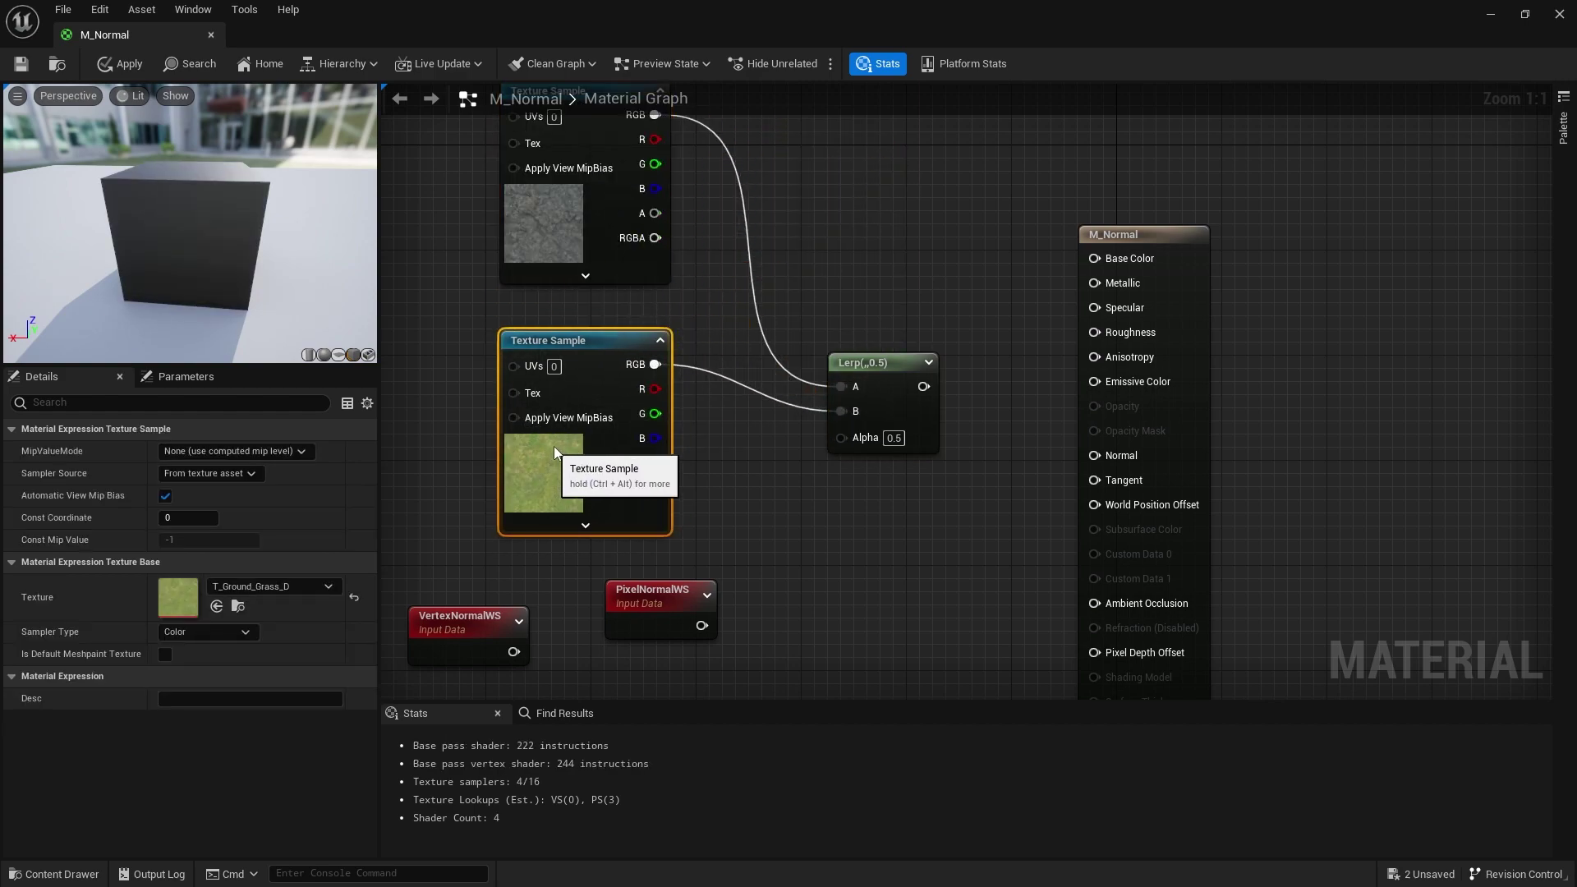
{"action": "left_click_drag", "start_coordinate": [881, 390], "coordinate": [1100, 260]}
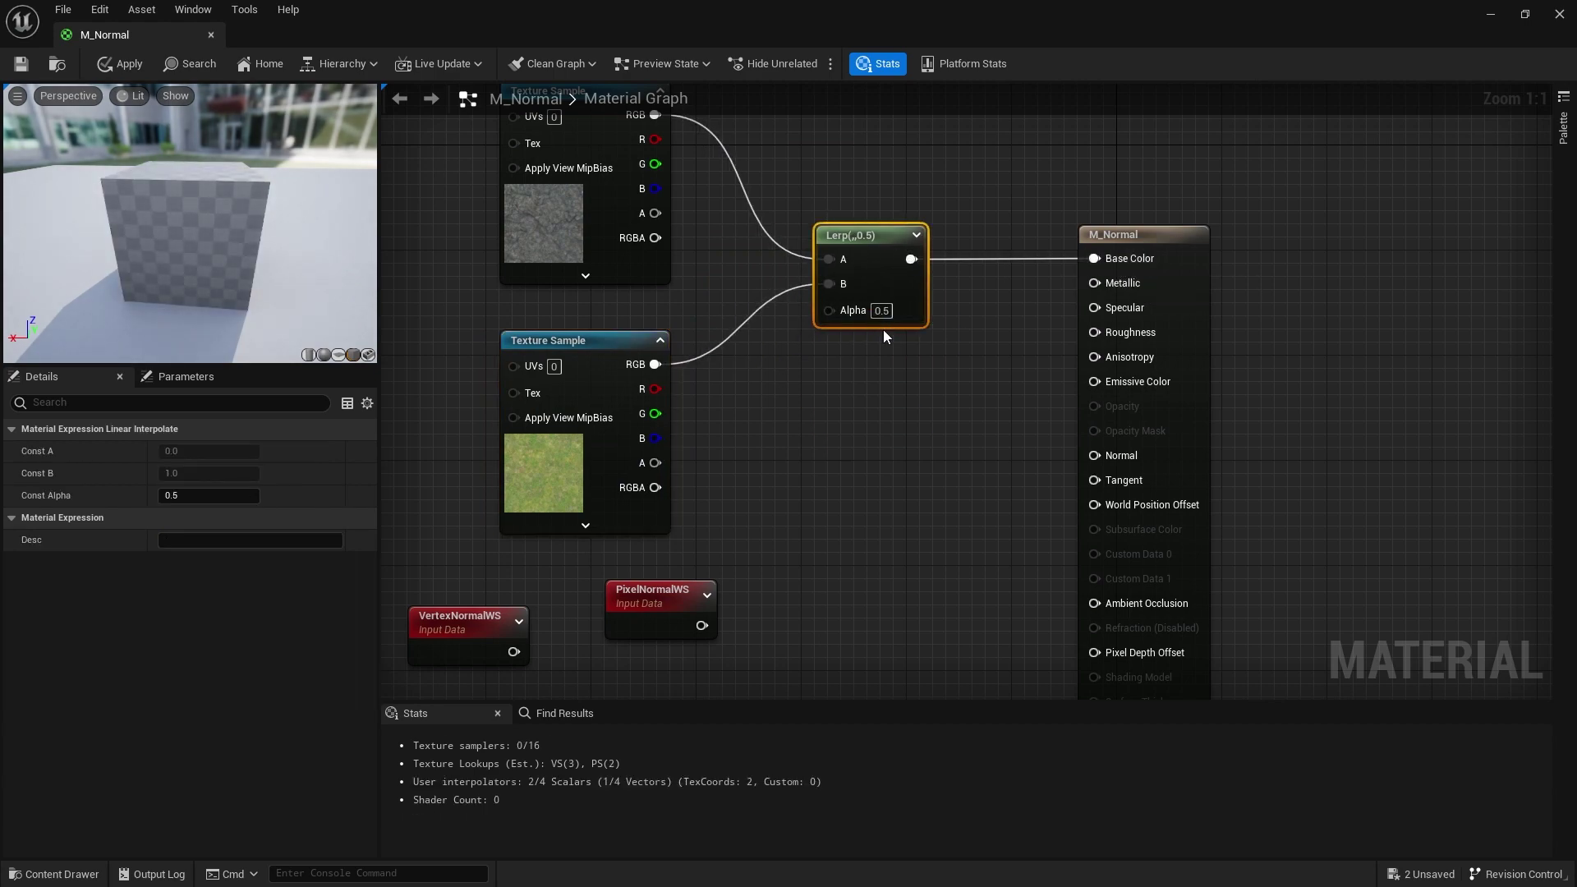
Move VertexNormalWS out of the way and place PixelNormalWS below the grass Texture Sample.
{"action": "right_click_drag", "start_coordinate": [884, 328], "coordinate": [872, 377]}
{"action": "left_click_drag", "start_coordinate": [626, 458], "coordinate": [505, 469]}
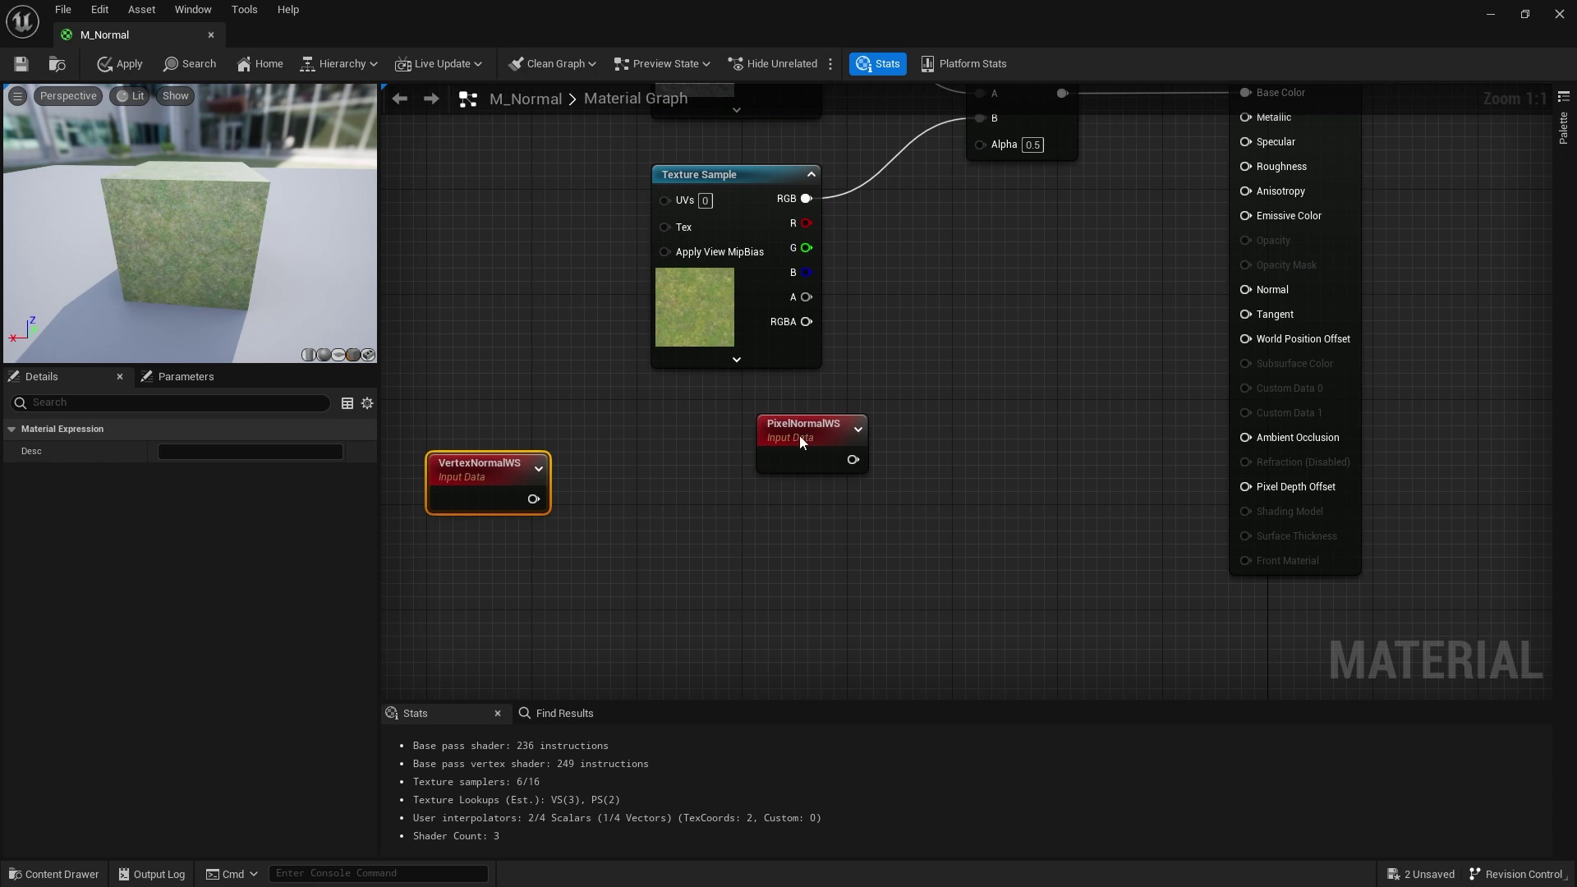
{"action": "left_click_drag", "start_coordinate": [800, 435], "coordinate": [721, 475]}
{"action": "right_click_drag", "start_coordinate": [932, 447], "coordinate": [767, 514]}
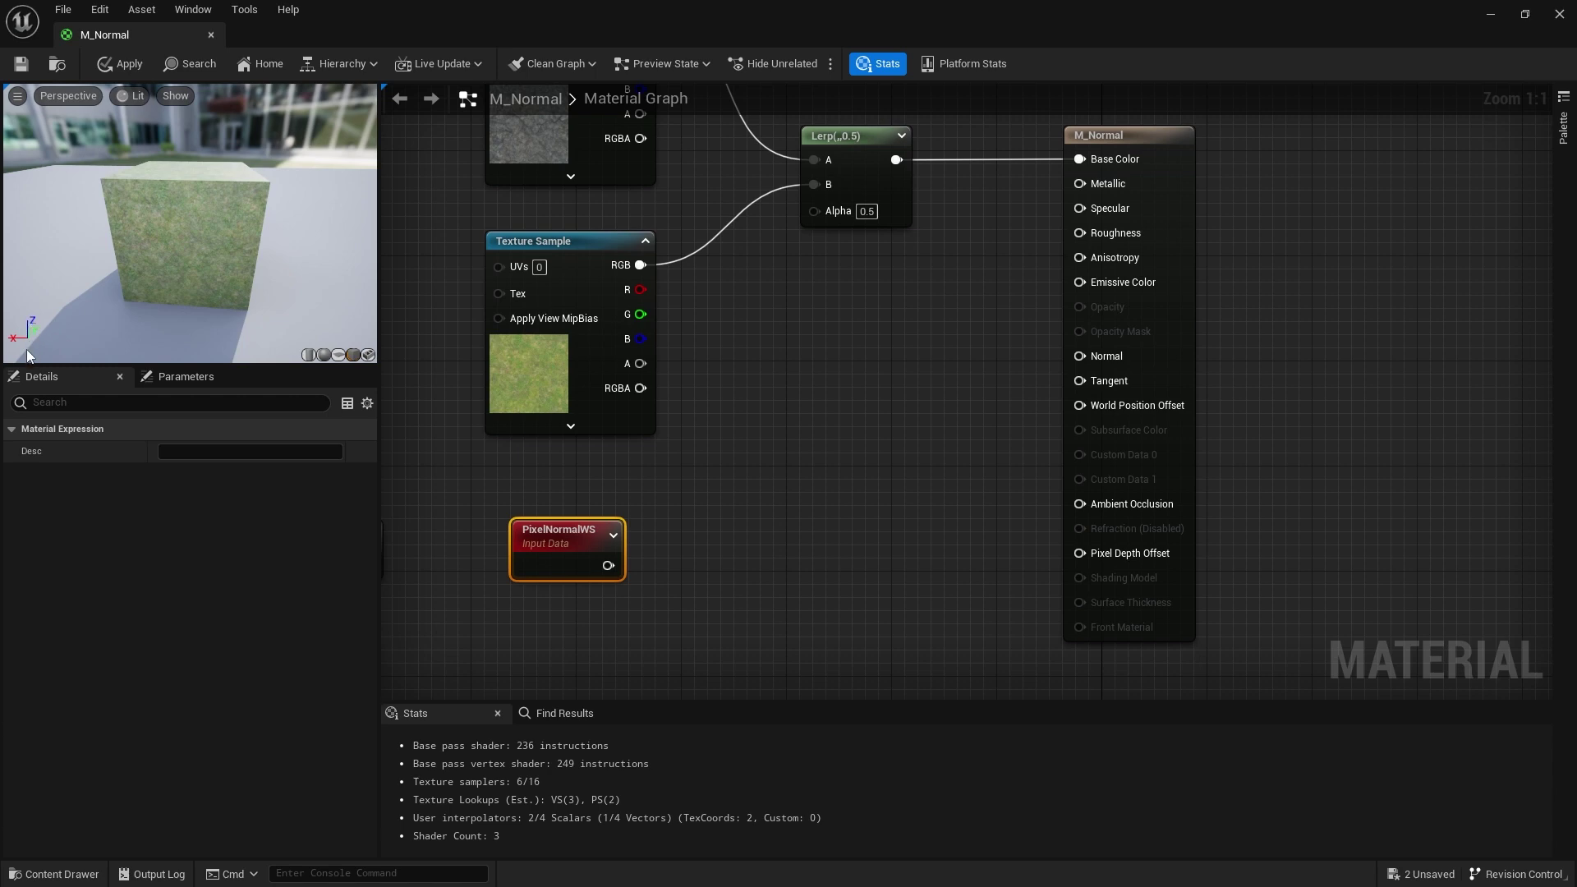
Feed PixelNormalWS into a new ComponentMask node with only the B channel enabled, and connect the mask to the Lerp's Alpha.
{"action": "left_click_drag", "start_coordinate": [607, 565], "coordinate": [741, 466]}
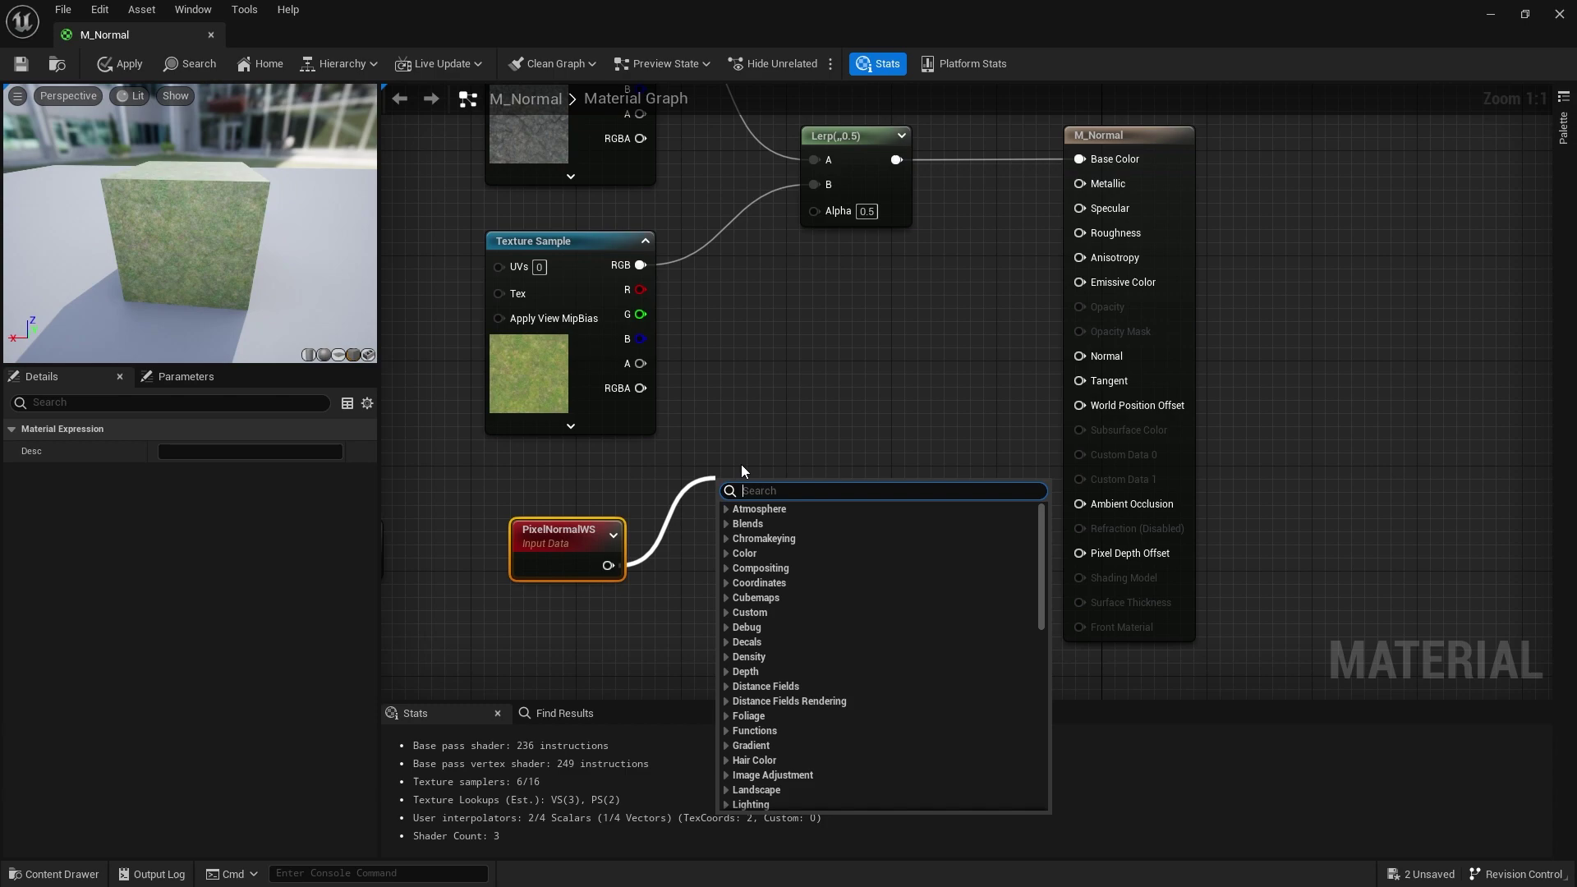
{"action": "type", "text": "mask"}
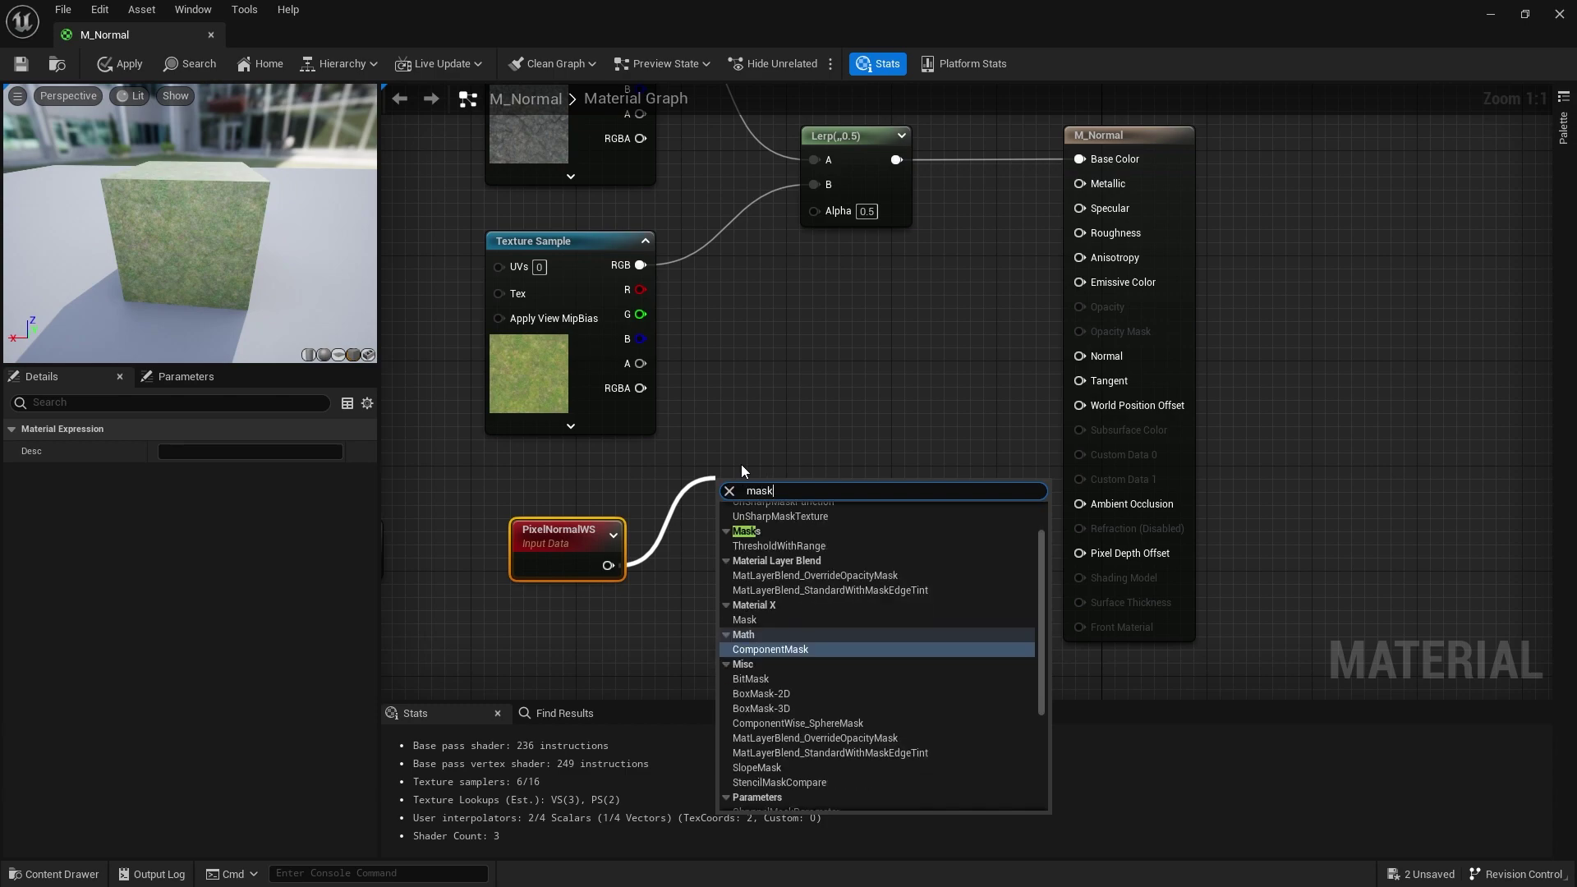
{"action": "left_click", "coordinate": [826, 647]}
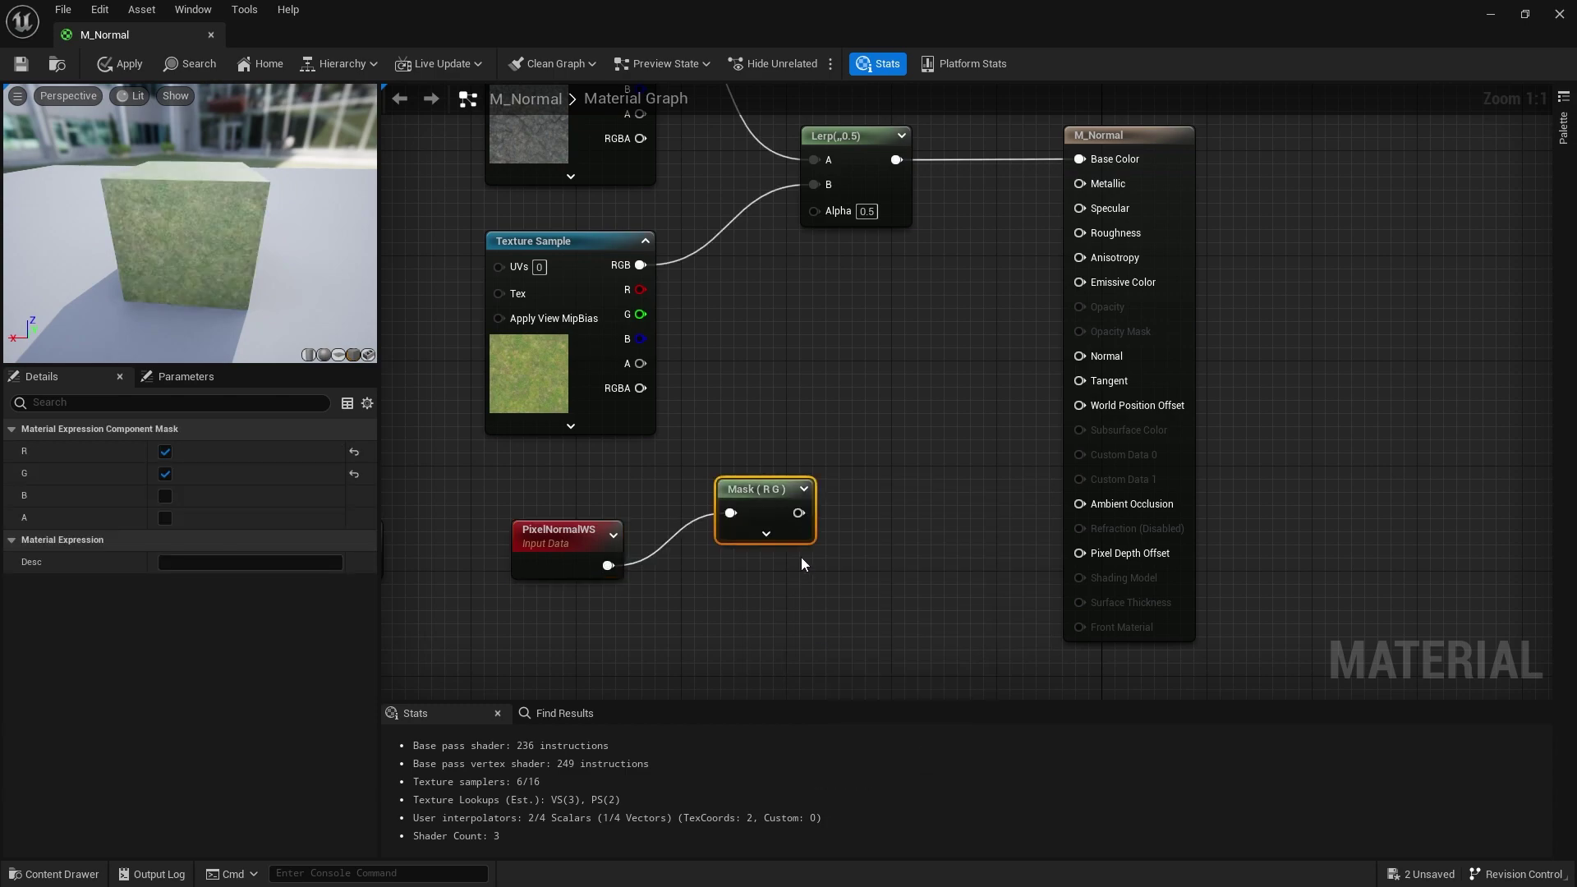
{"action": "left_click", "coordinate": [165, 473]}
{"action": "left_click", "coordinate": [165, 450]}
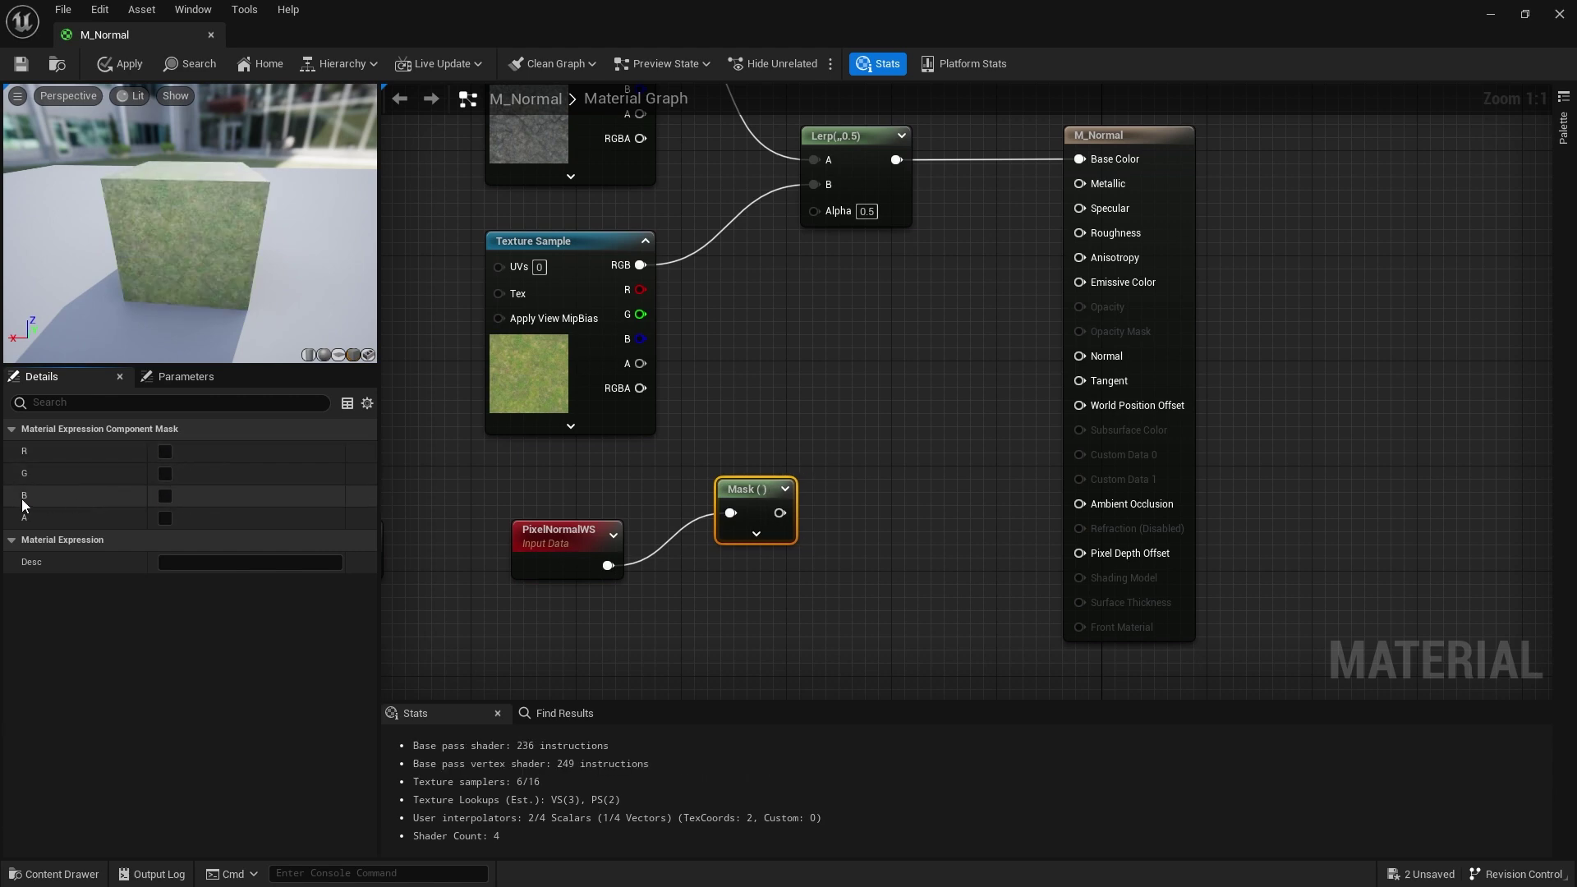
{"action": "left_click", "coordinate": [165, 496]}
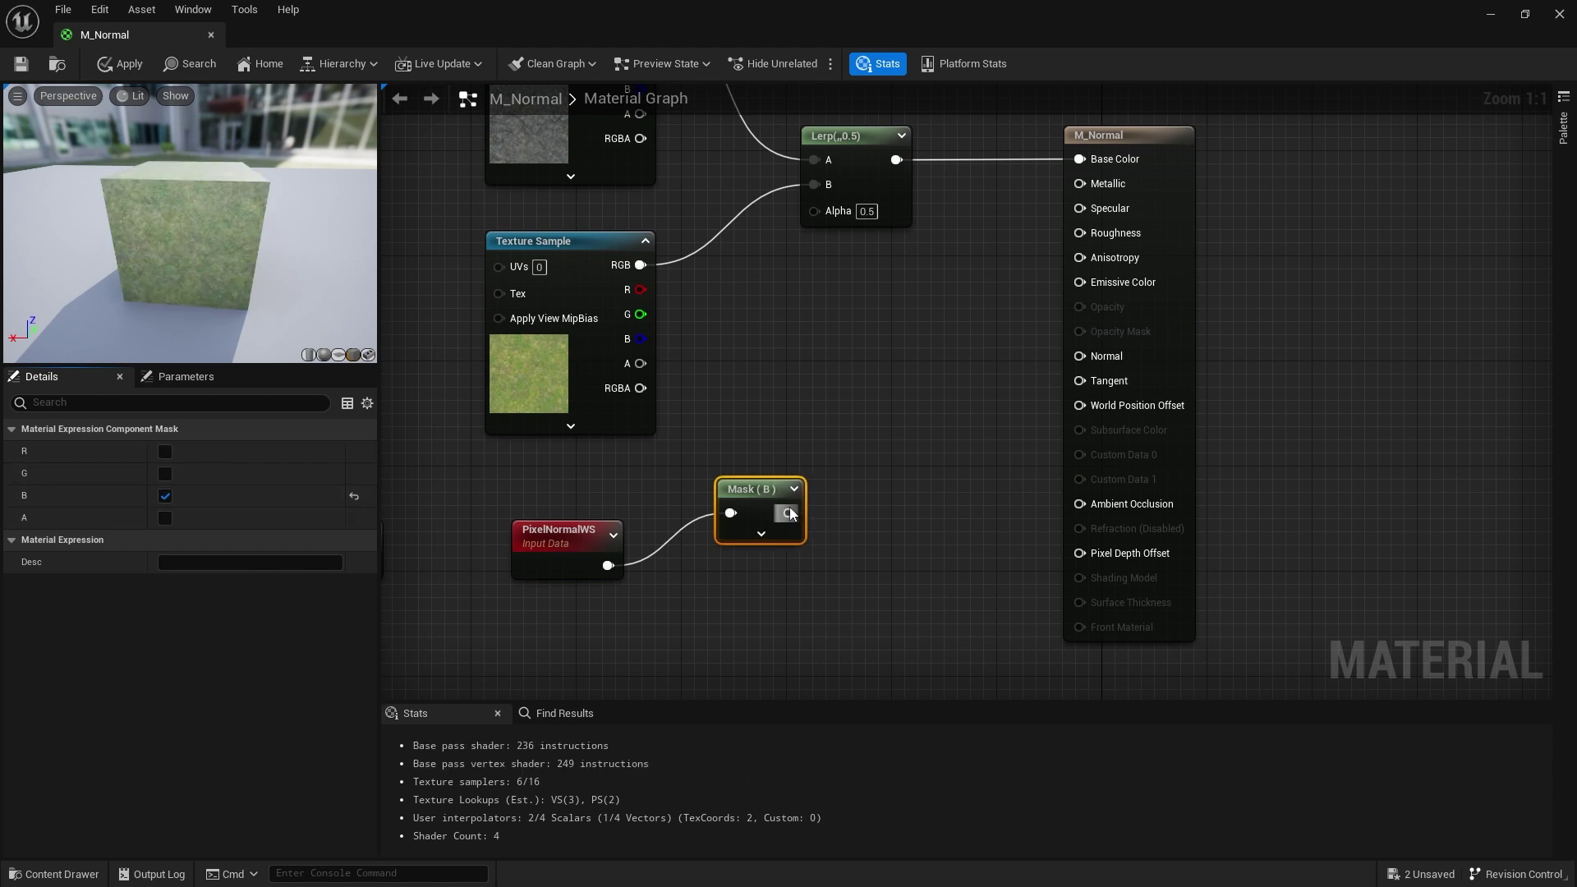
{"action": "left_click_drag", "start_coordinate": [790, 513], "coordinate": [851, 214]}
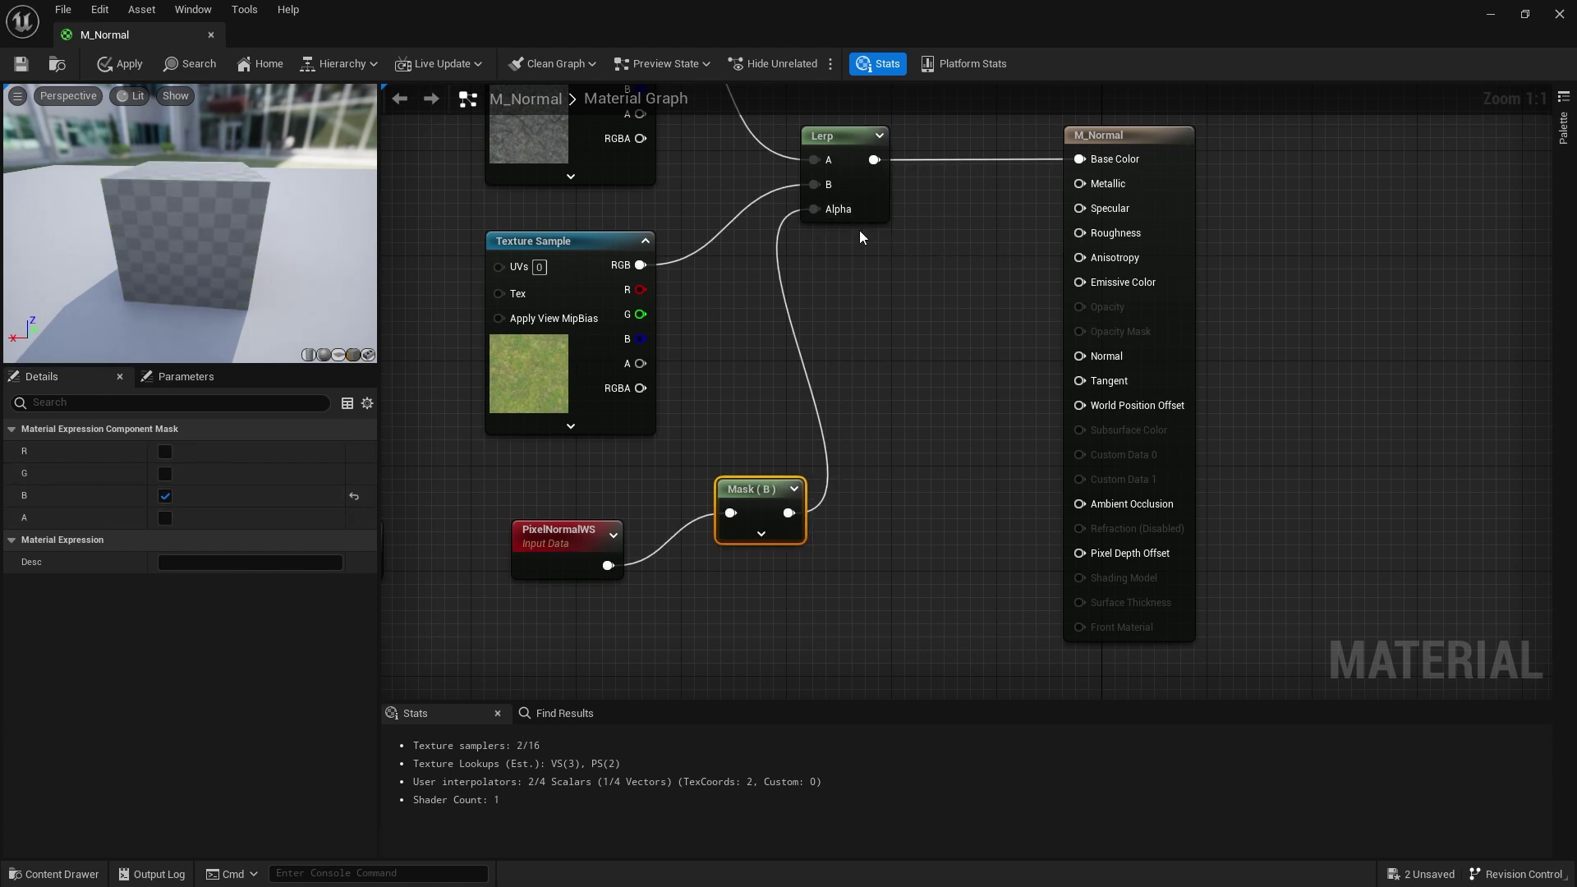
Check the rock and grass blend around the preview cube, apply the material changes and return to the FirstPersonMap level.
{"action": "left_click_drag", "start_coordinate": [151, 278], "coordinate": [95, 345]}
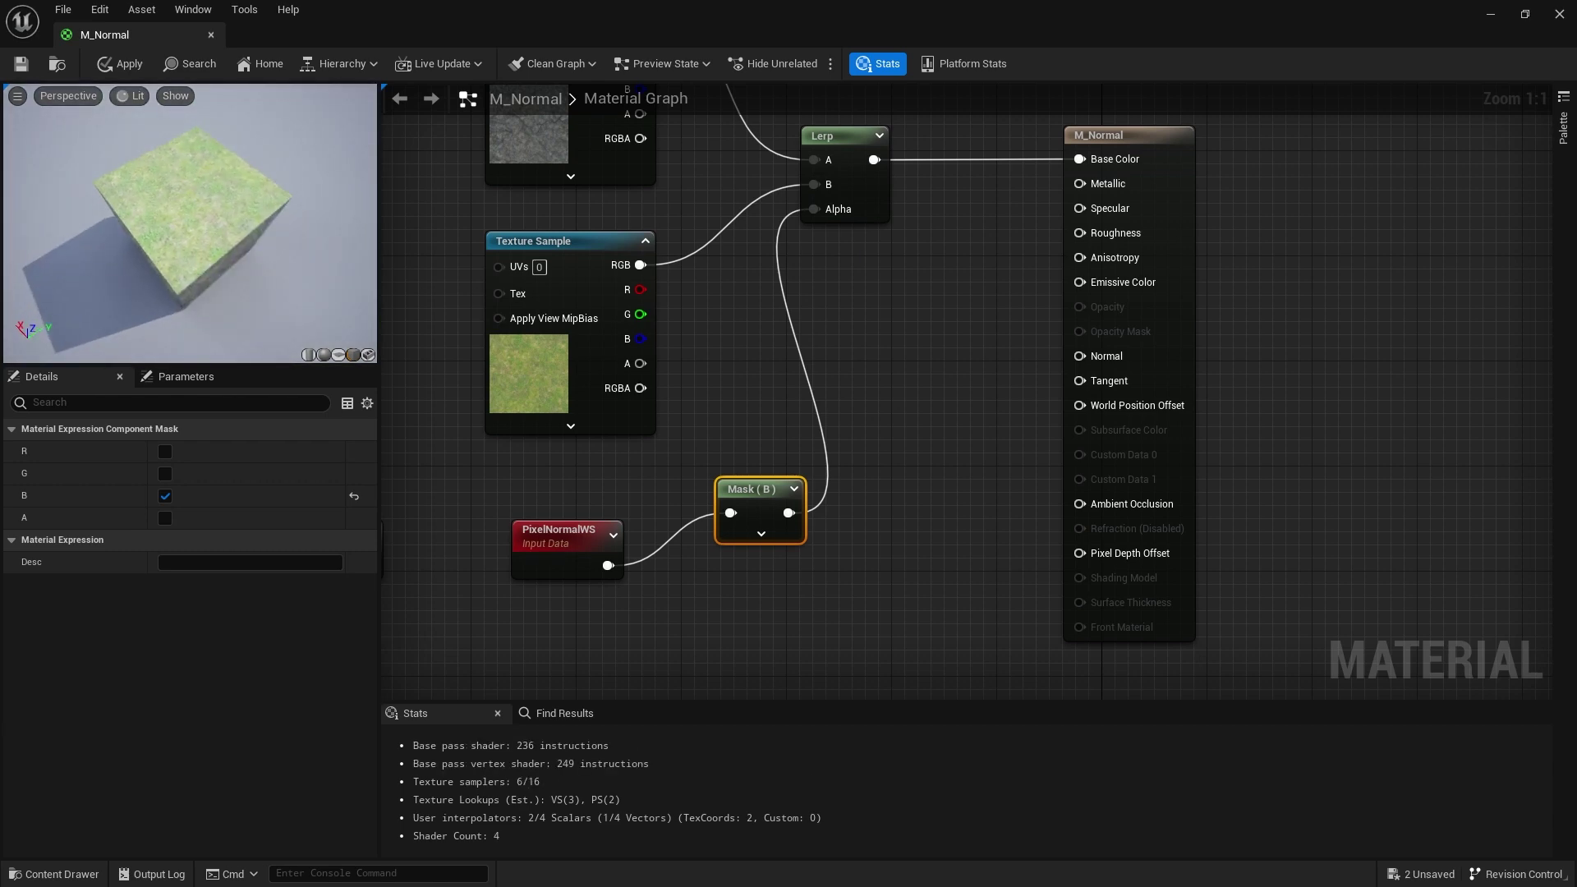
{"action": "left_click_drag", "start_coordinate": [140, 216], "coordinate": [347, 245]}
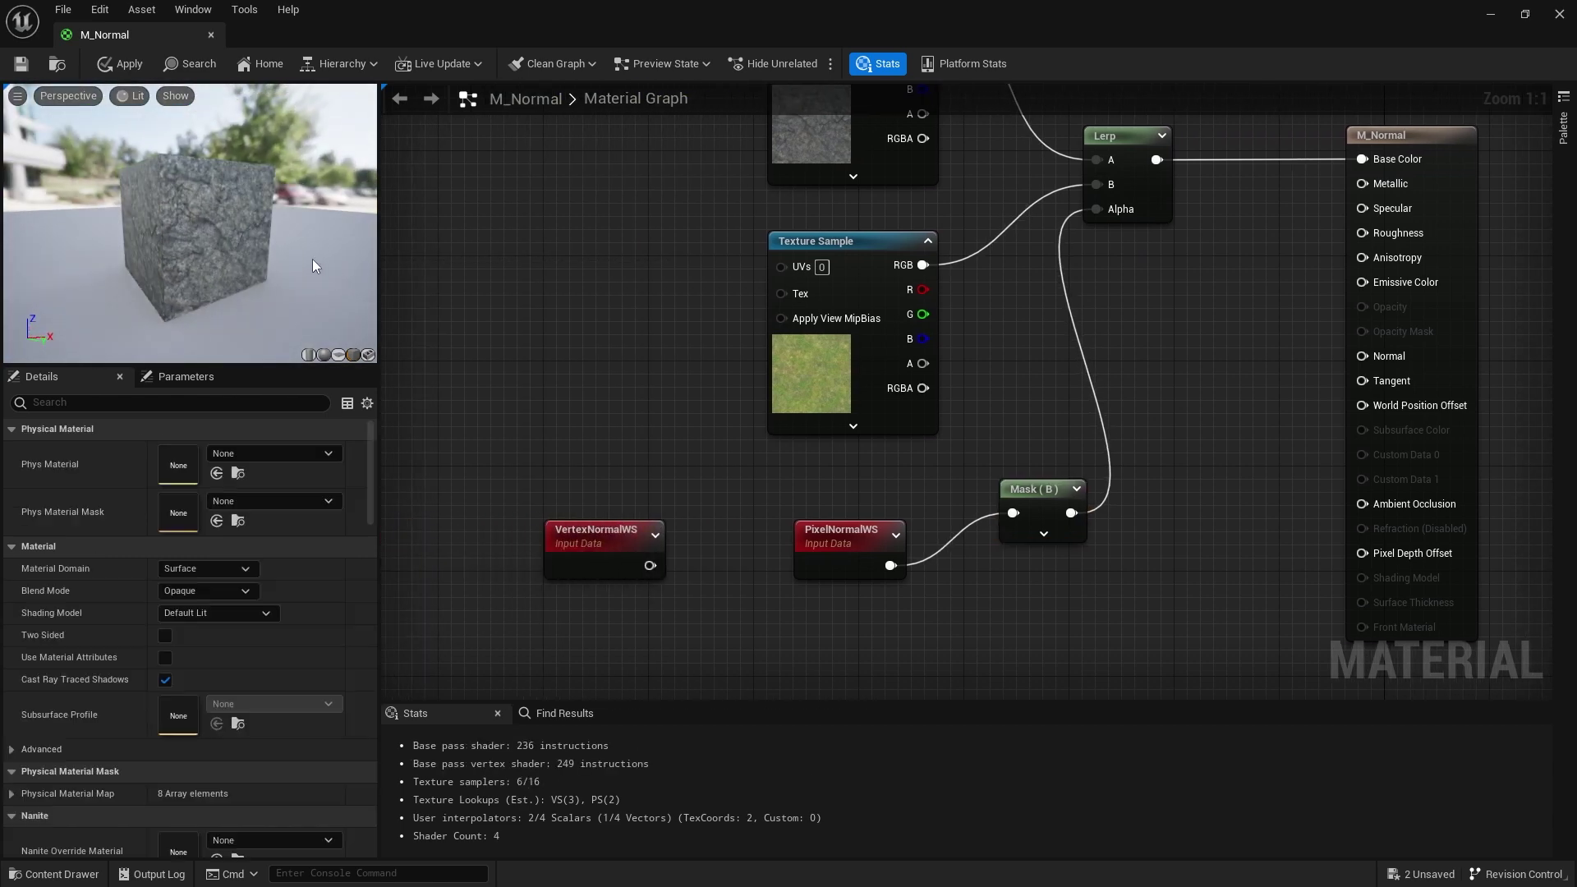
{"action": "mouse_move", "coordinate": [312, 260]}
{"action": "left_mouse_down"}
{"action": "mouse_move", "coordinate": [384, 256]}
{"action": "mouse_move", "coordinate": [323, 261]}
{"action": "left_mouse_up"}
{"action": "right_click_drag", "start_coordinate": [831, 313], "coordinate": [184, 337]}
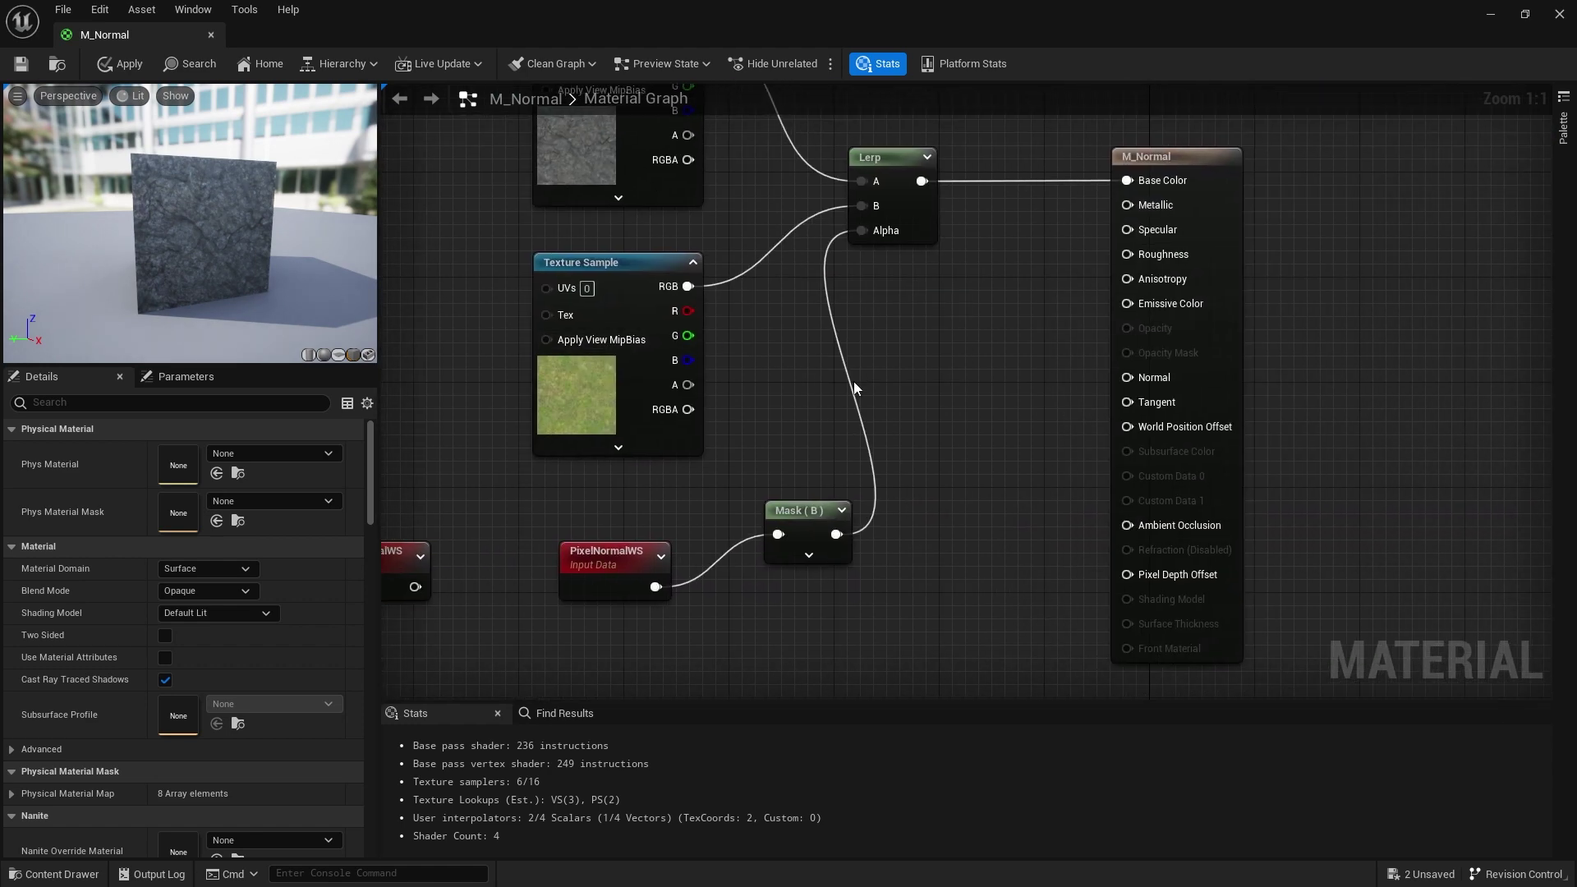
{"action": "right_click_drag", "start_coordinate": [885, 392], "coordinate": [821, 551]}
{"action": "mouse_move", "coordinate": [221, 271]}
{"action": "left_mouse_down"}
{"action": "mouse_move", "coordinate": [132, 328]}
{"action": "mouse_move", "coordinate": [220, 246]}
{"action": "left_mouse_up"}
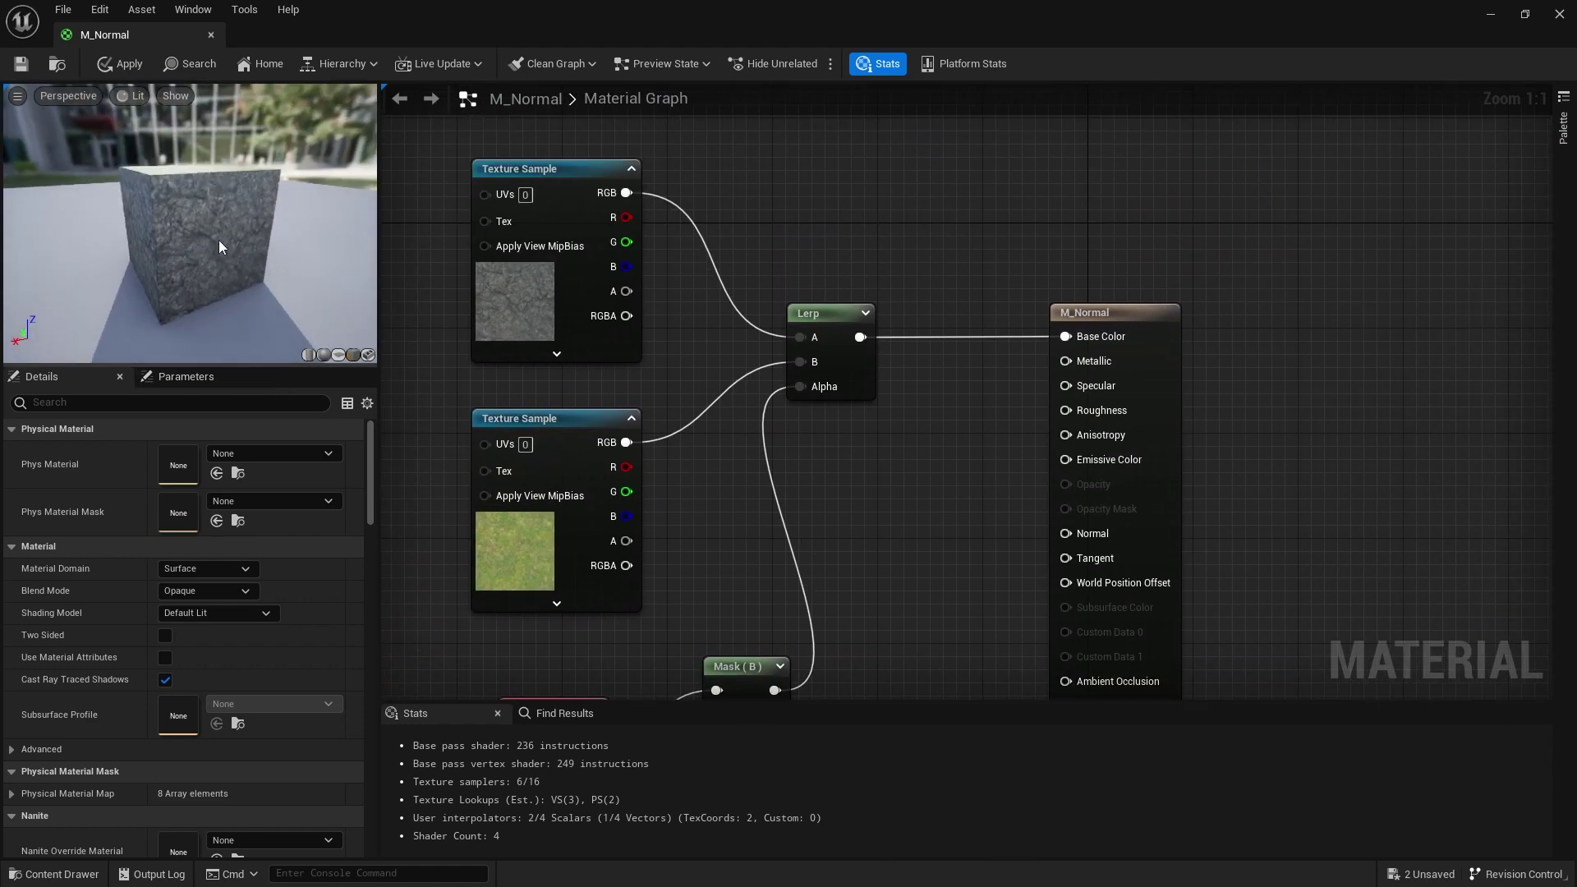
{"action": "left_click", "coordinate": [119, 64]}
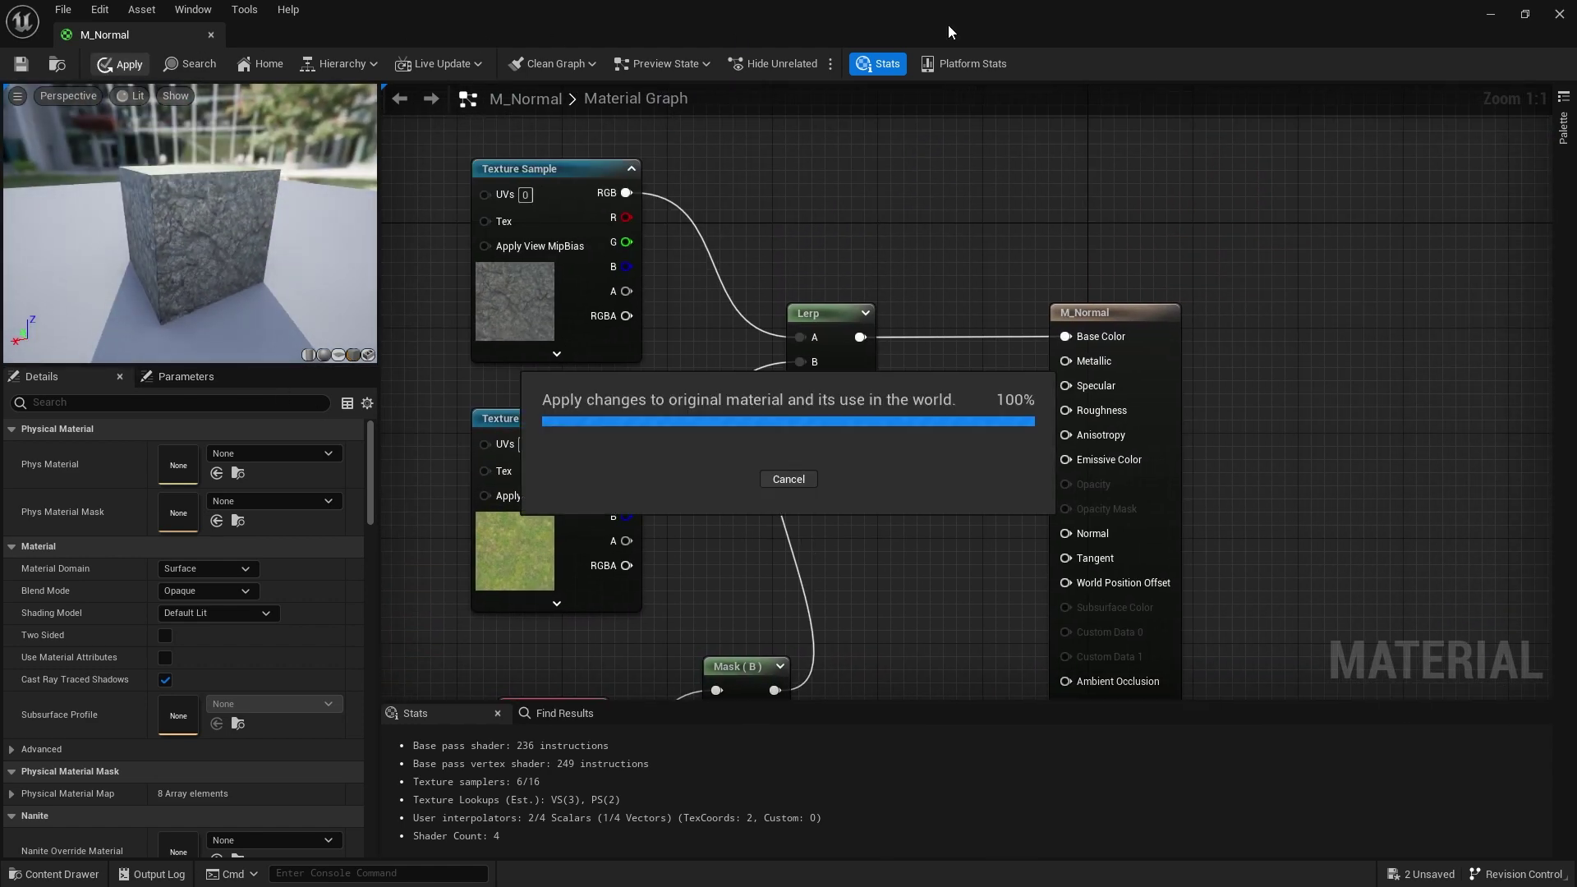
{"action": "left_click", "coordinate": [1493, 16]}
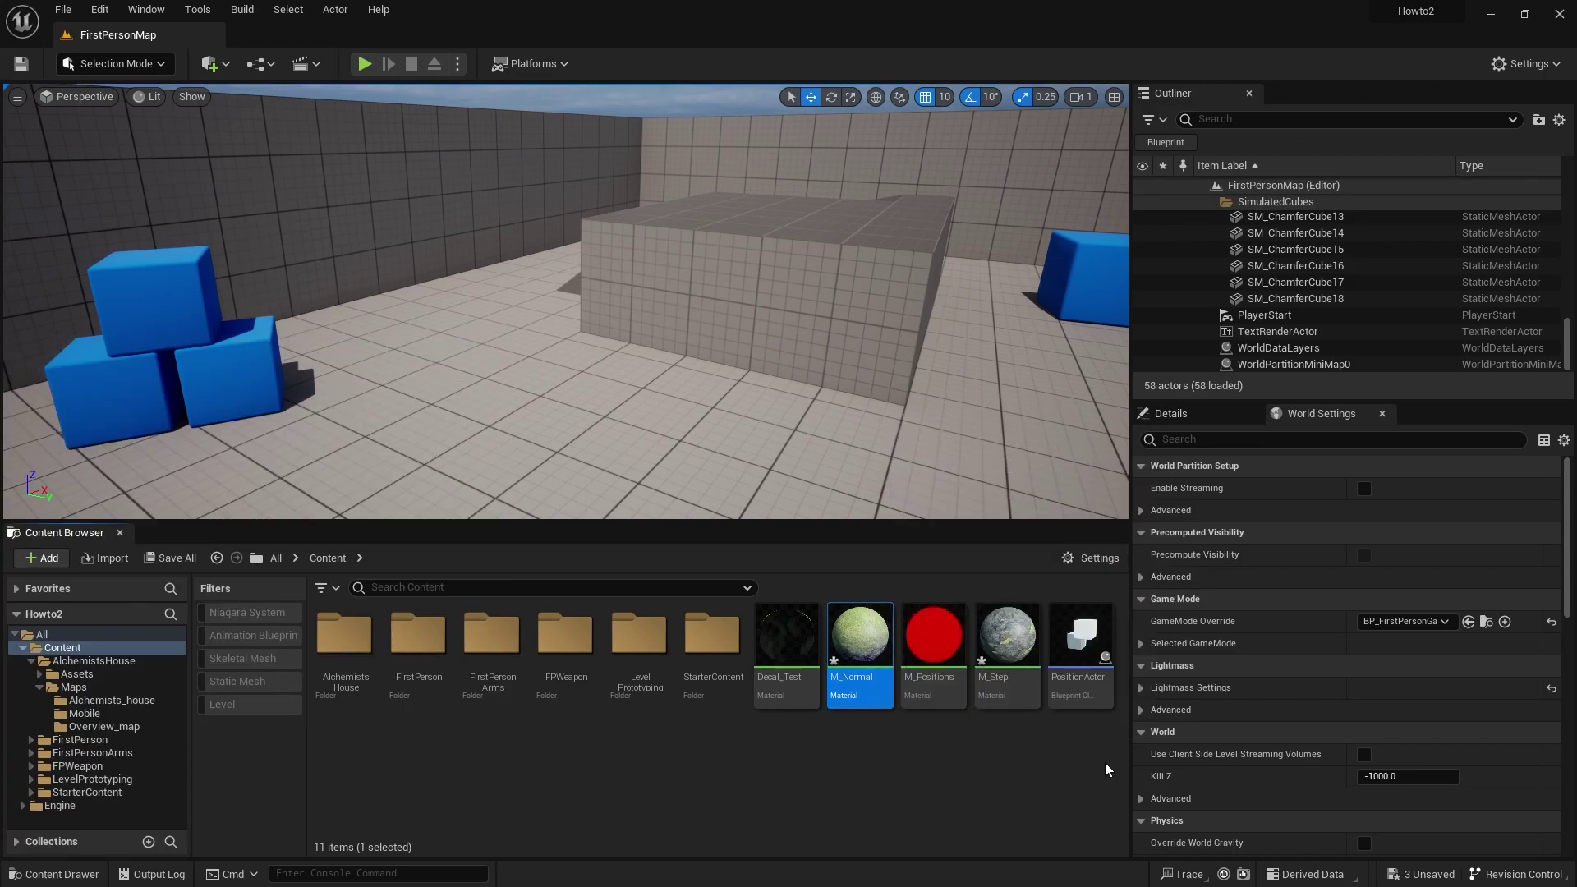
Place a PositionActor on the floor near the stacked blue cubes and assign M_Normal to its Cube and Cube1 components.
{"action": "left_click_drag", "start_coordinate": [1080, 642], "coordinate": [521, 286]}
{"action": "left_click_drag", "start_coordinate": [860, 643], "coordinate": [502, 318]}
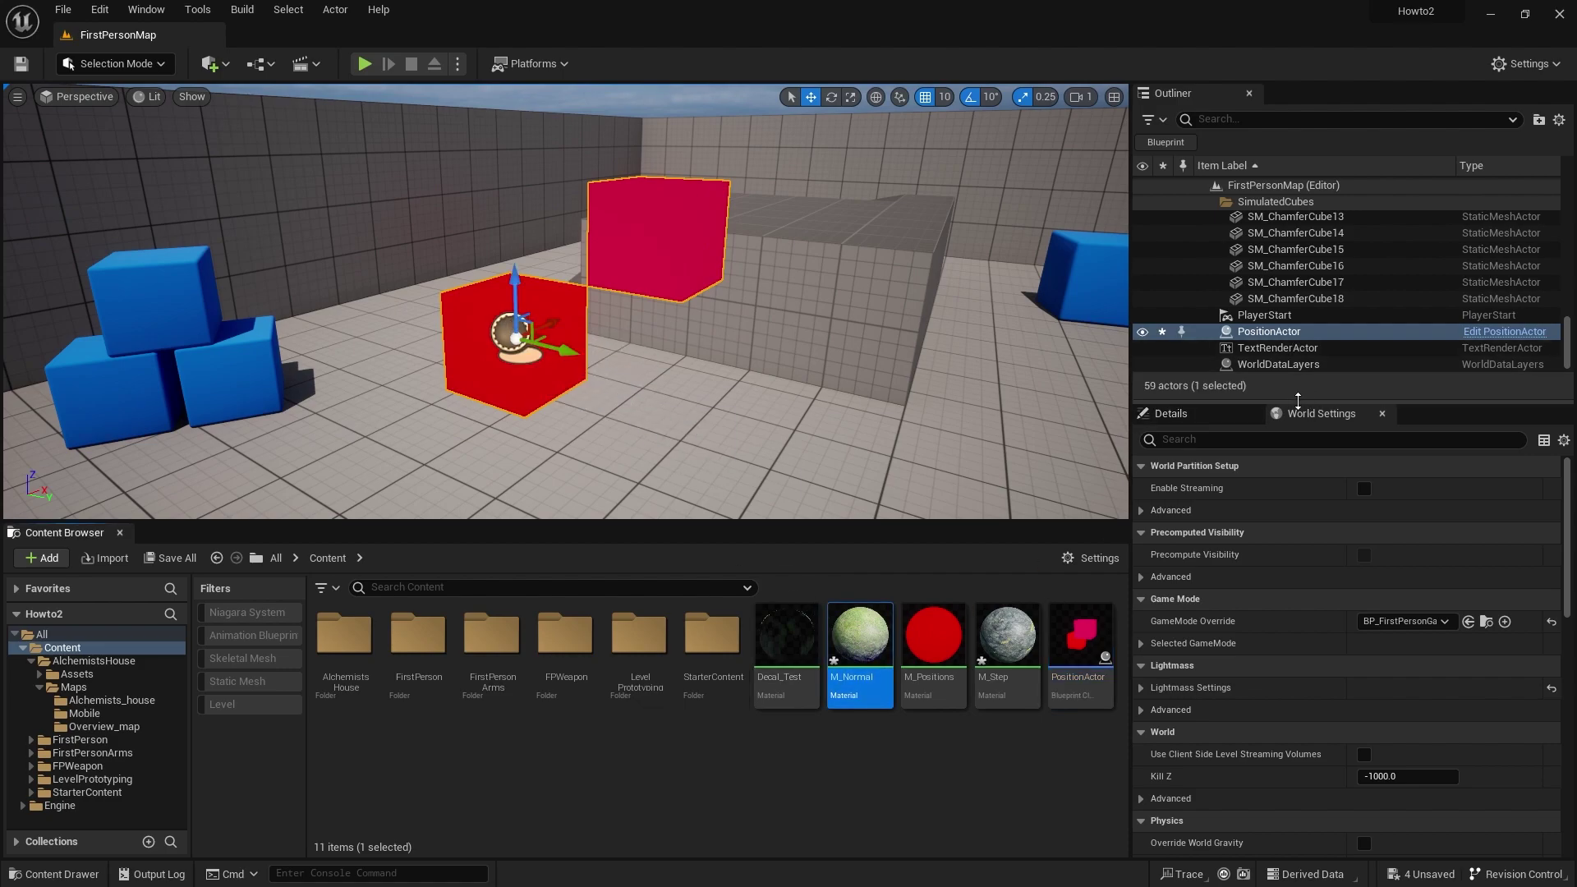
{"action": "left_click", "coordinate": [1229, 491]}
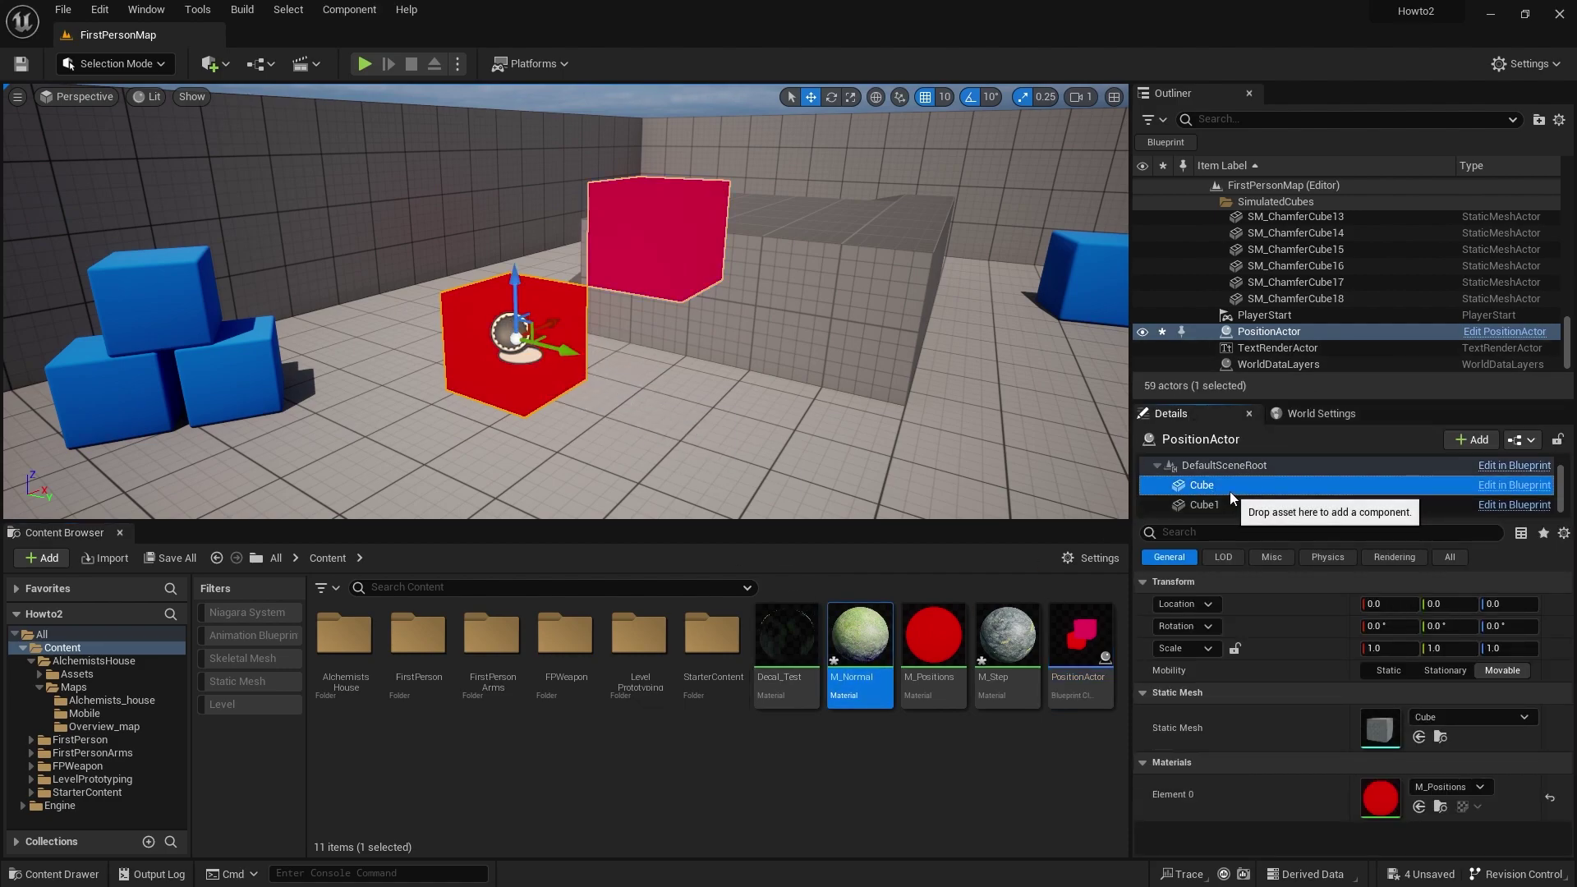
{"action": "left_click", "coordinate": [1232, 503], "text": "ctrl"}
{"action": "left_click_drag", "start_coordinate": [860, 636], "coordinate": [1380, 795]}
Rotate both cube components about the X axis to 60° and beyond, checking the grass and rock coverage from several sides.
{"action": "right_click_drag", "start_coordinate": [771, 303], "coordinate": [742, 188]}
{"action": "key", "text": "e"}
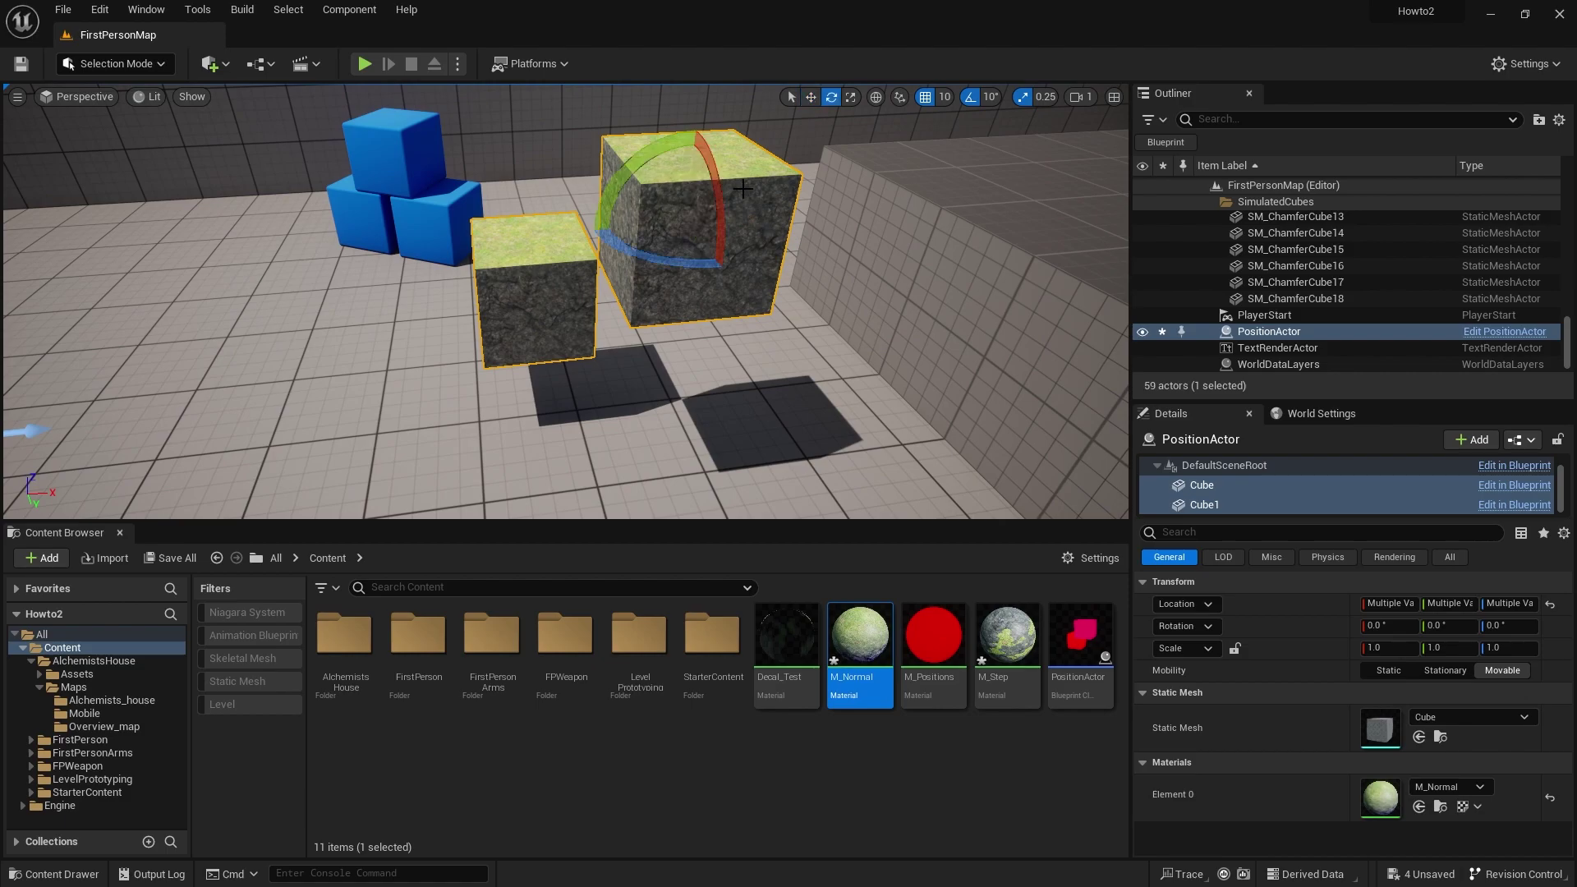
{"action": "left_click_drag", "start_coordinate": [706, 178], "coordinate": [737, 215]}
{"action": "right_click_drag", "start_coordinate": [738, 215], "coordinate": [772, 140]}
{"action": "right_click_drag", "start_coordinate": [624, 271], "coordinate": [954, 180]}
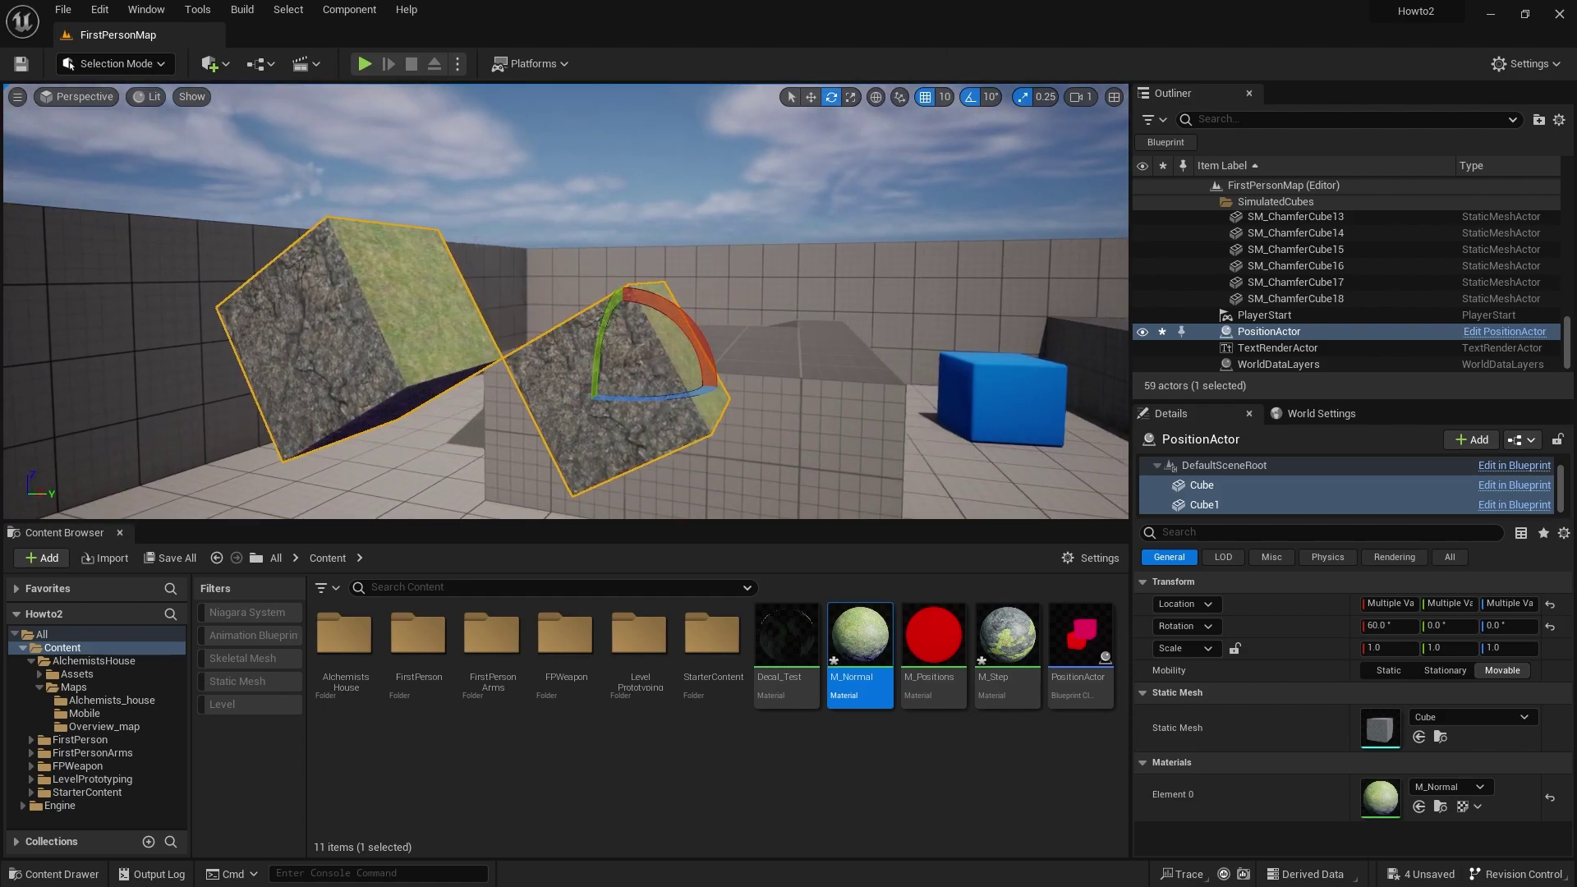
{"action": "right_click_drag", "start_coordinate": [870, 214], "coordinate": [739, 279]}
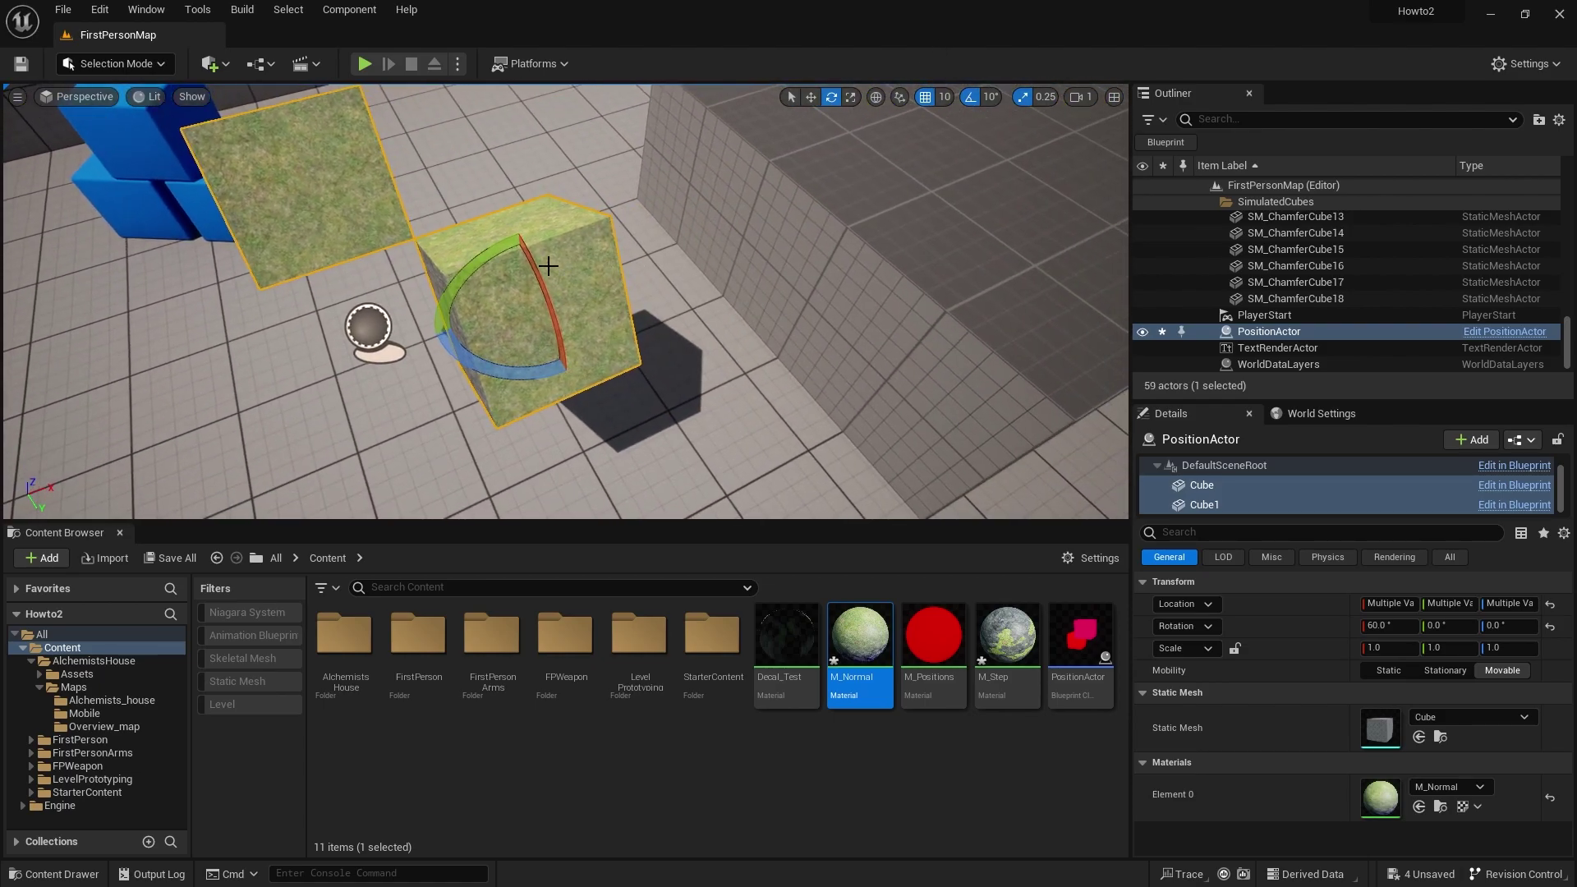
{"action": "left_click_drag", "start_coordinate": [548, 266], "coordinate": [530, 361]}
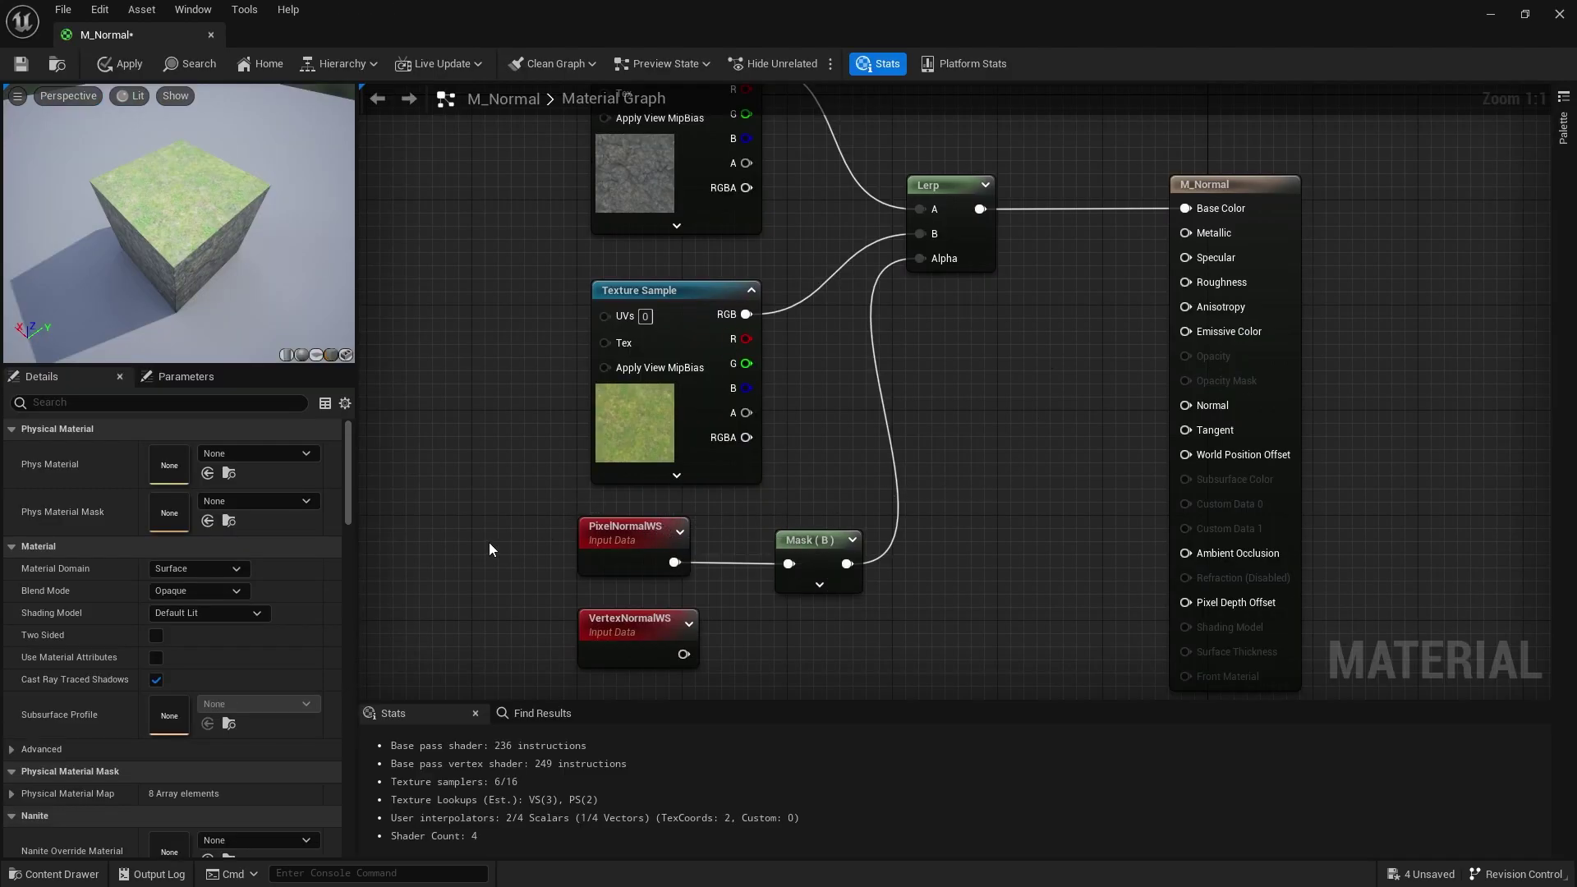
Spread out the normal nodes in M_Normal and insert a Transform (vector) node between PixelNormalWS and the B mask.
{"action": "right_click_drag", "start_coordinate": [620, 522], "coordinate": [768, 284]}
{"action": "left_click_drag", "start_coordinate": [771, 394], "coordinate": [771, 473]}
{"action": "left_click_drag", "start_coordinate": [749, 318], "coordinate": [711, 280]}
{"action": "type", "text": "trans"}
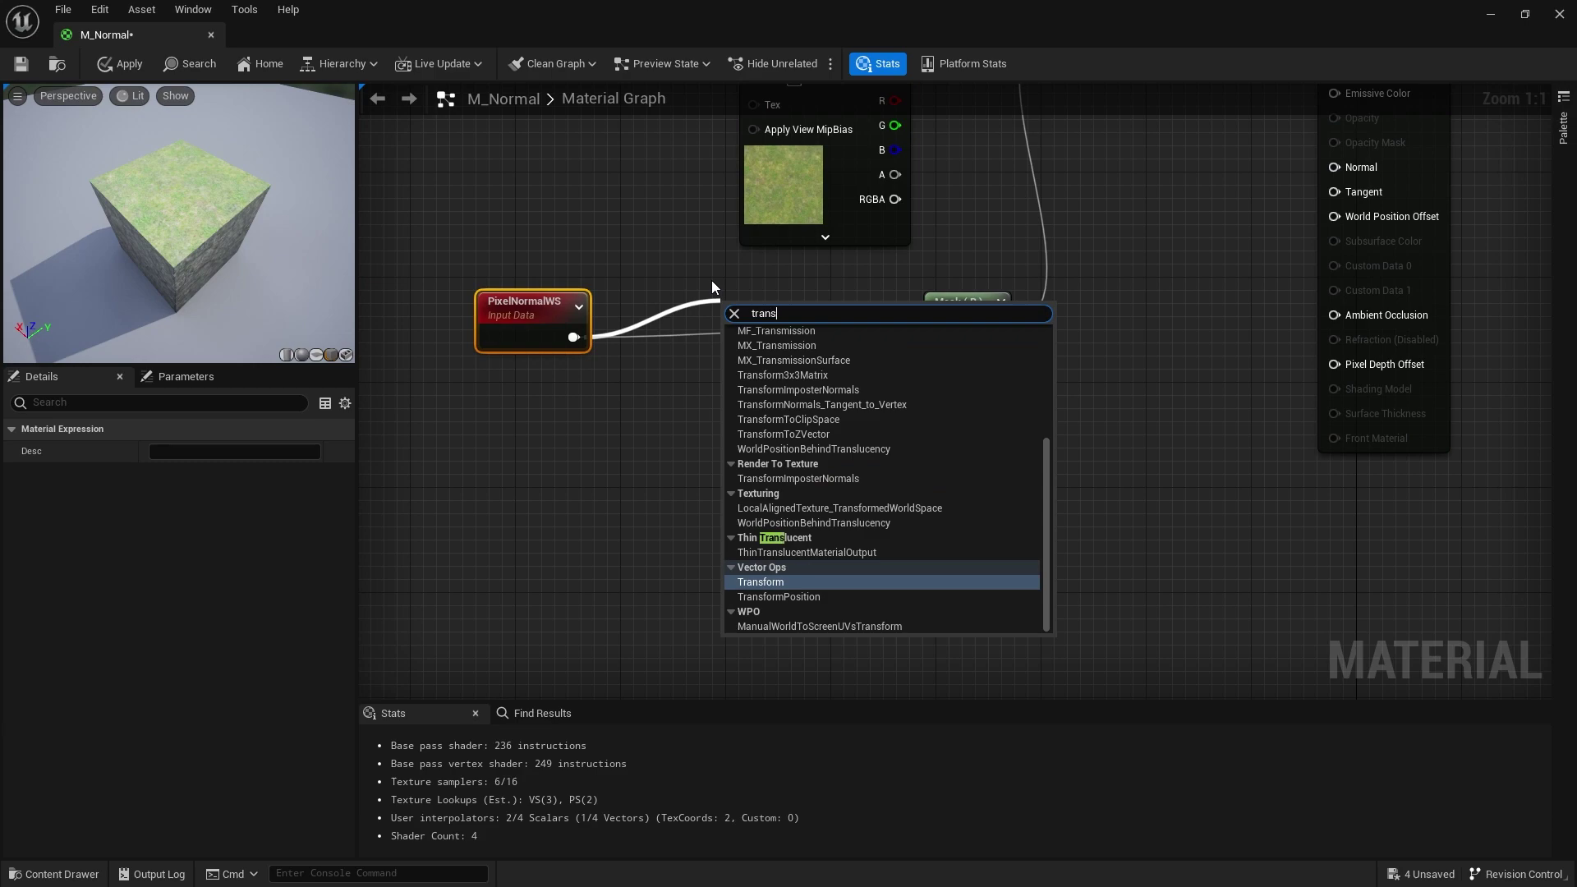
{"action": "type", "text": "form vec"}
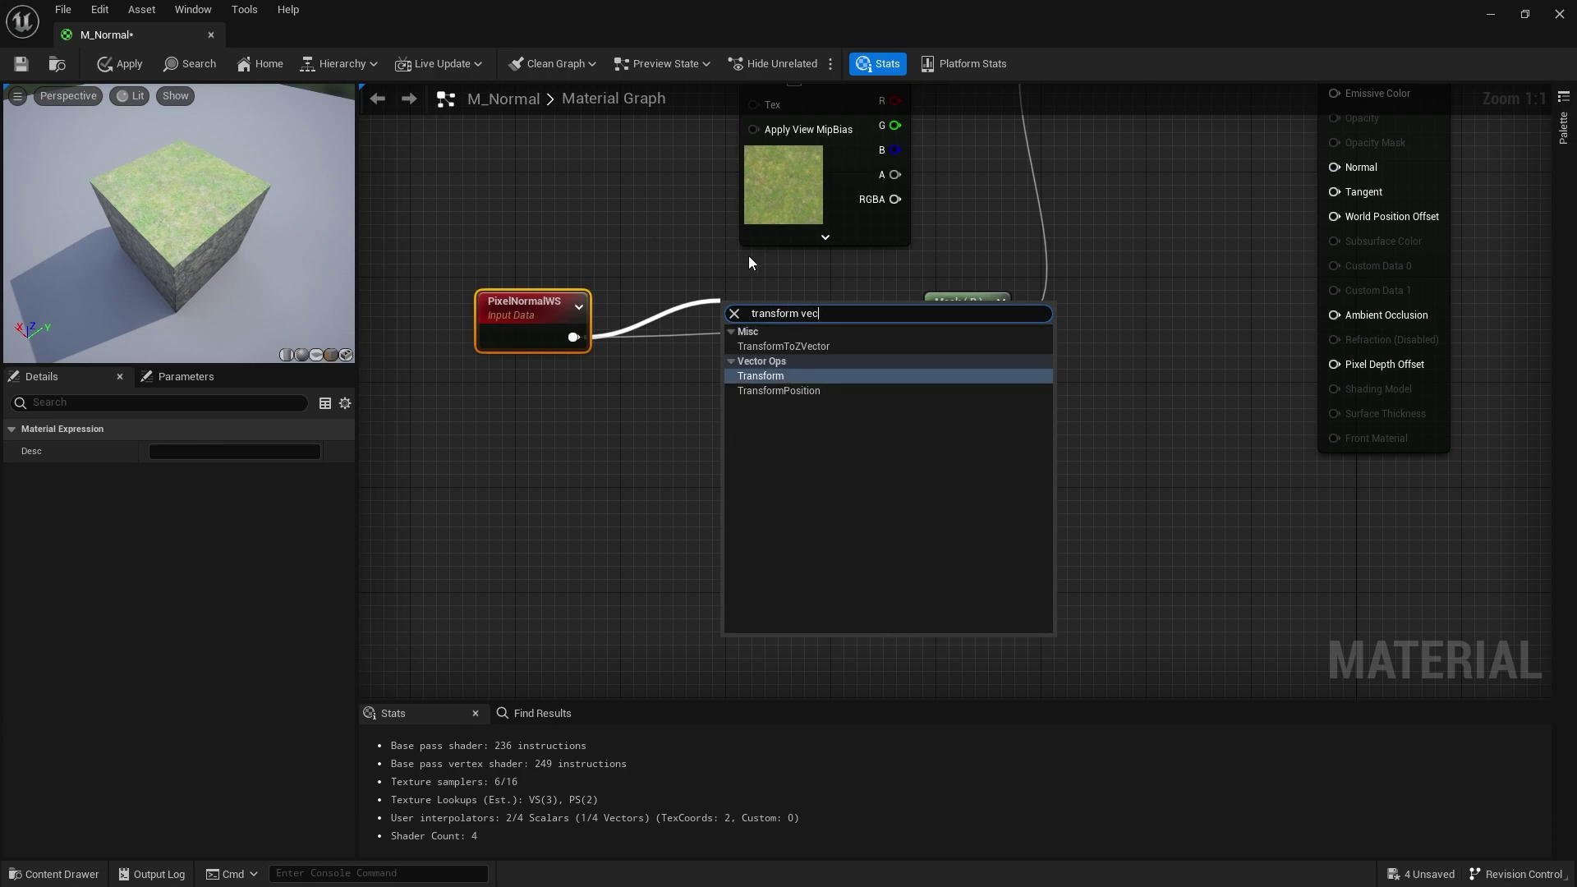
{"action": "left_click", "coordinate": [810, 376]}
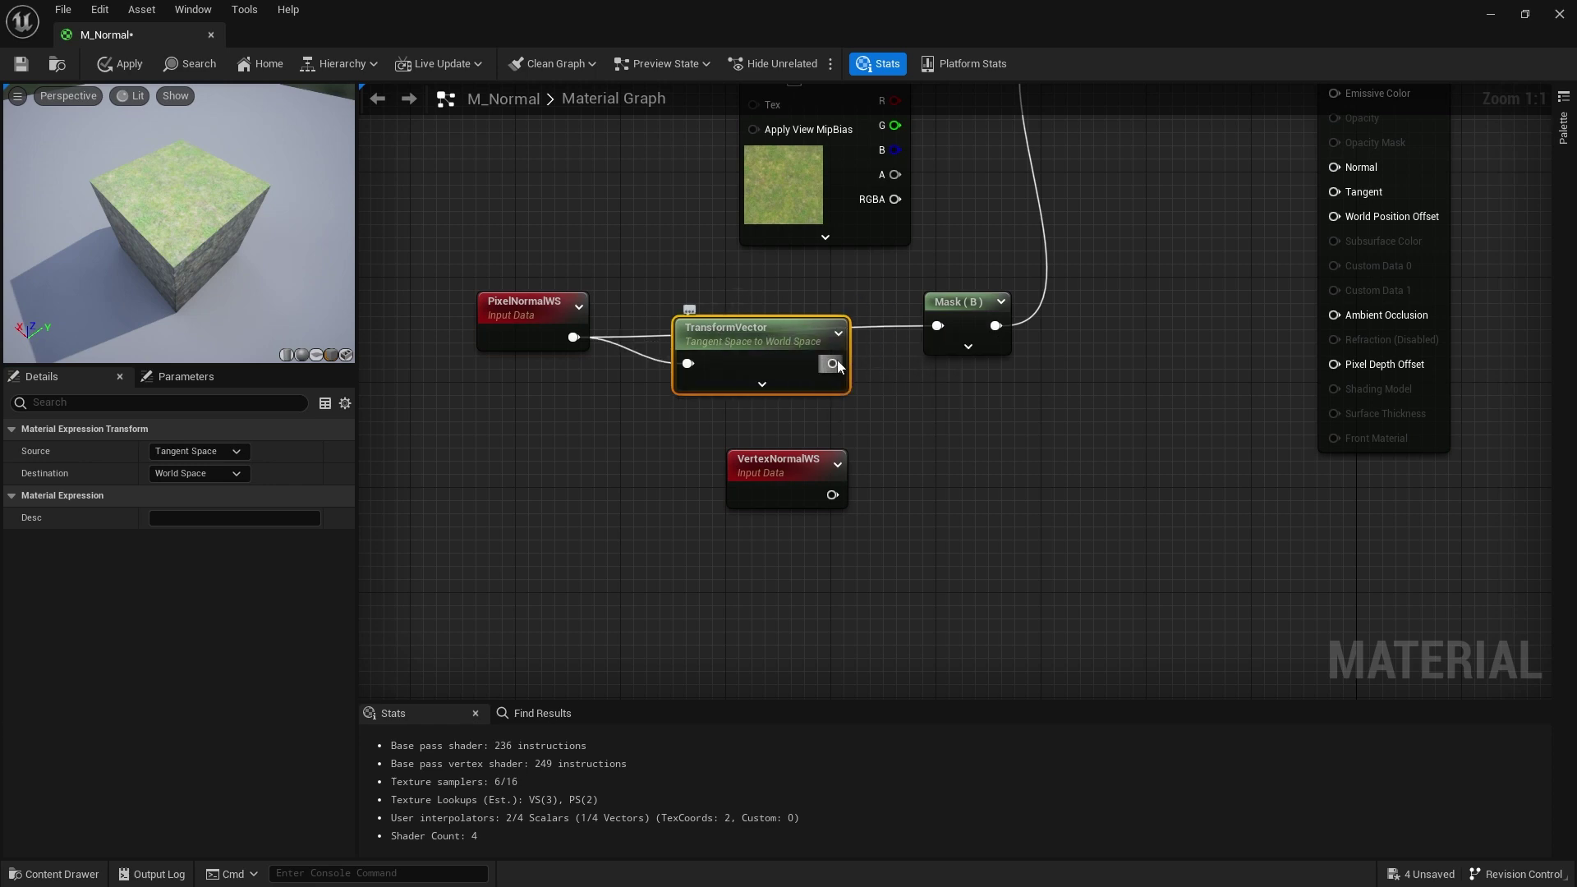
{"action": "left_click_drag", "start_coordinate": [832, 363], "coordinate": [948, 320]}
{"action": "mouse_move", "coordinate": [803, 319]}
{"action": "left_mouse_down"}
{"action": "mouse_move", "coordinate": [777, 292]}
{"action": "mouse_move", "coordinate": [803, 293]}
{"action": "left_mouse_up"}
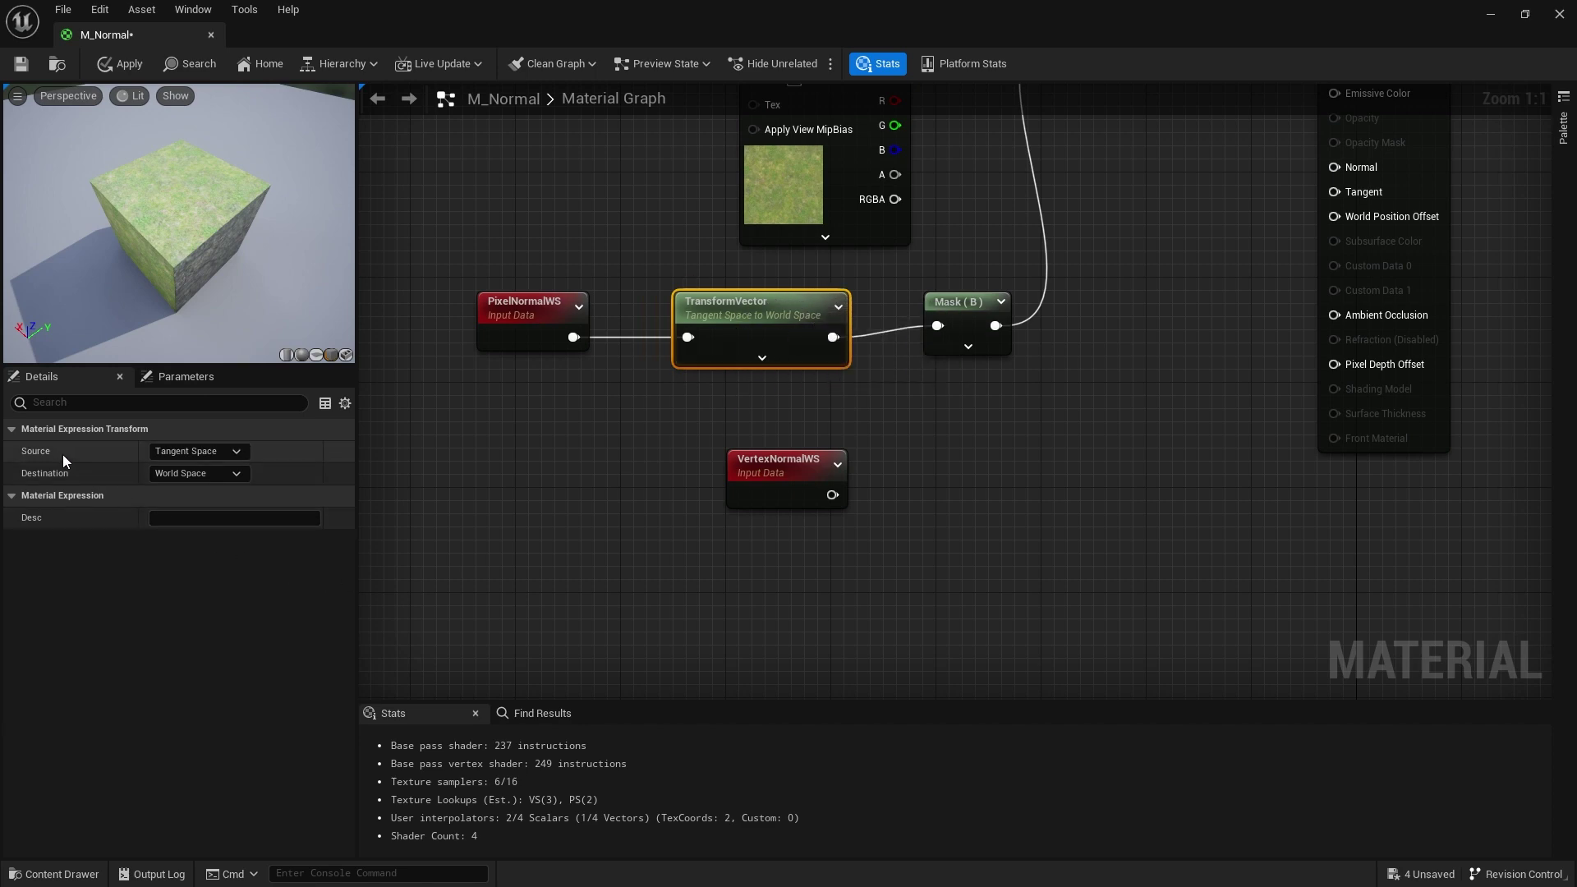
Set the TransformVector source to World Space and destination to Local Space, and apply the material changes.
{"action": "left_click", "coordinate": [192, 455]}
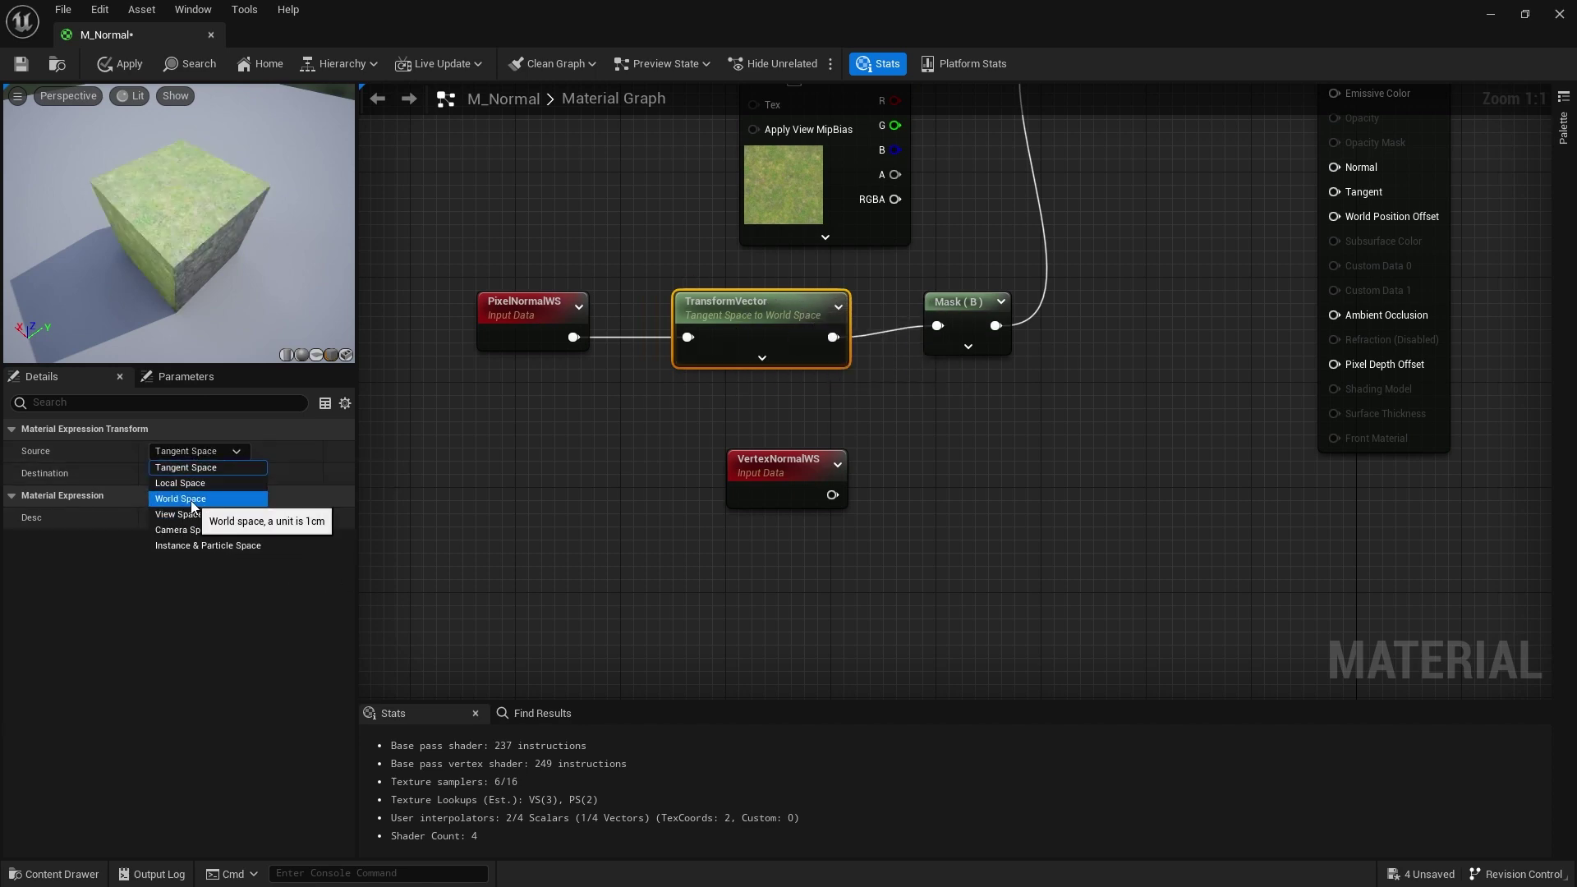
{"action": "left_click", "coordinate": [176, 500]}
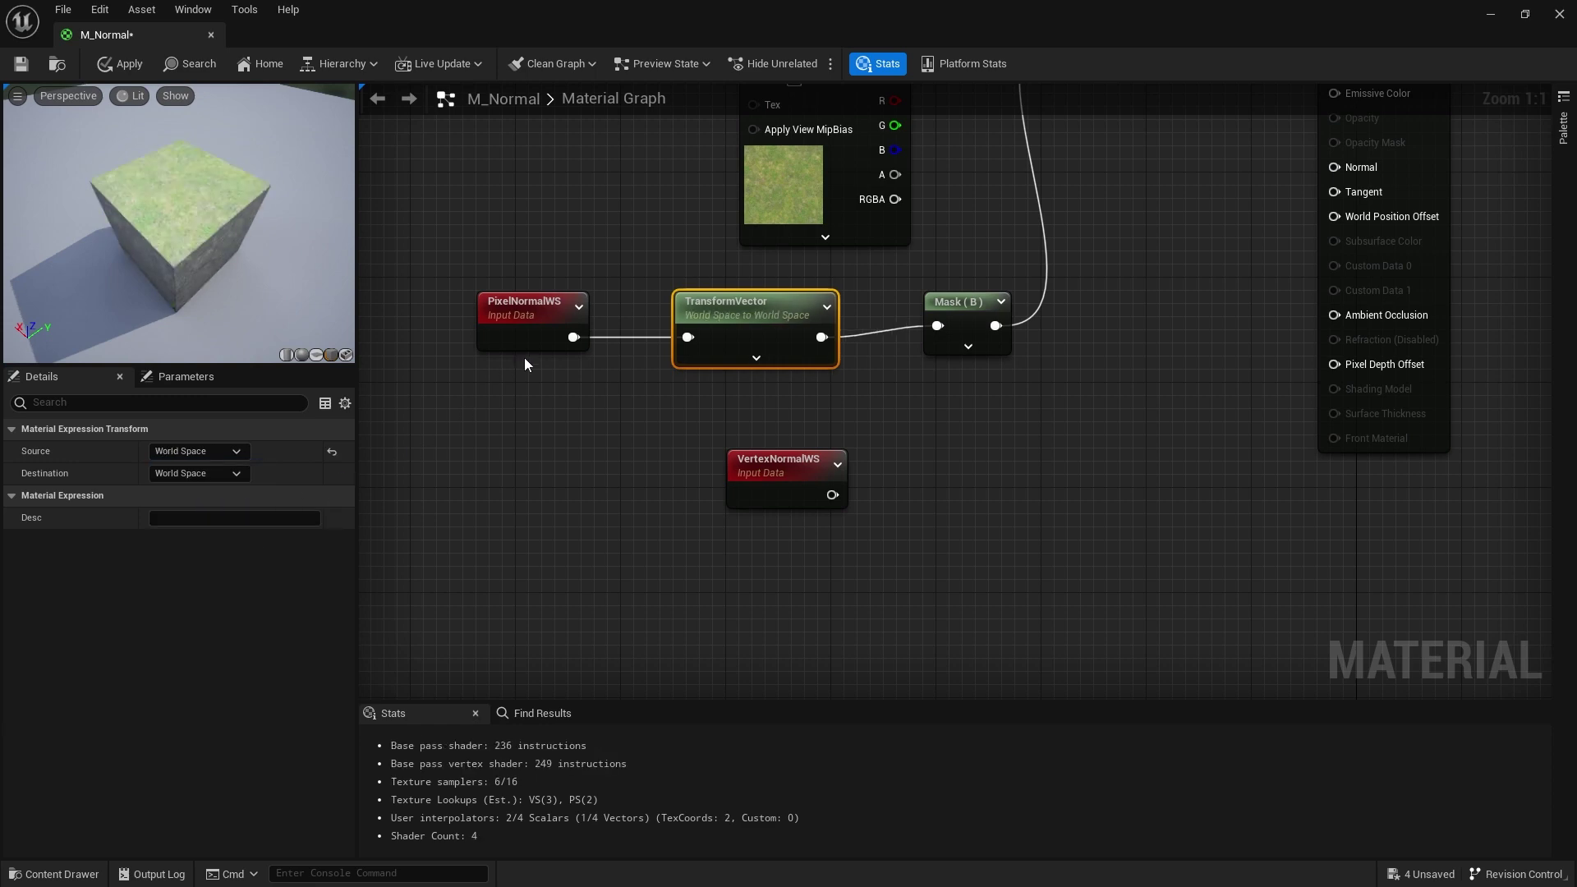
{"action": "left_click", "coordinate": [200, 472]}
{"action": "left_click", "coordinate": [200, 505]}
{"action": "left_click", "coordinate": [120, 64]}
Return to the level and rotate the PositionActor, checking from several sides how the grass follows the cubes' local orientation.
{"action": "left_click", "coordinate": [1489, 15]}
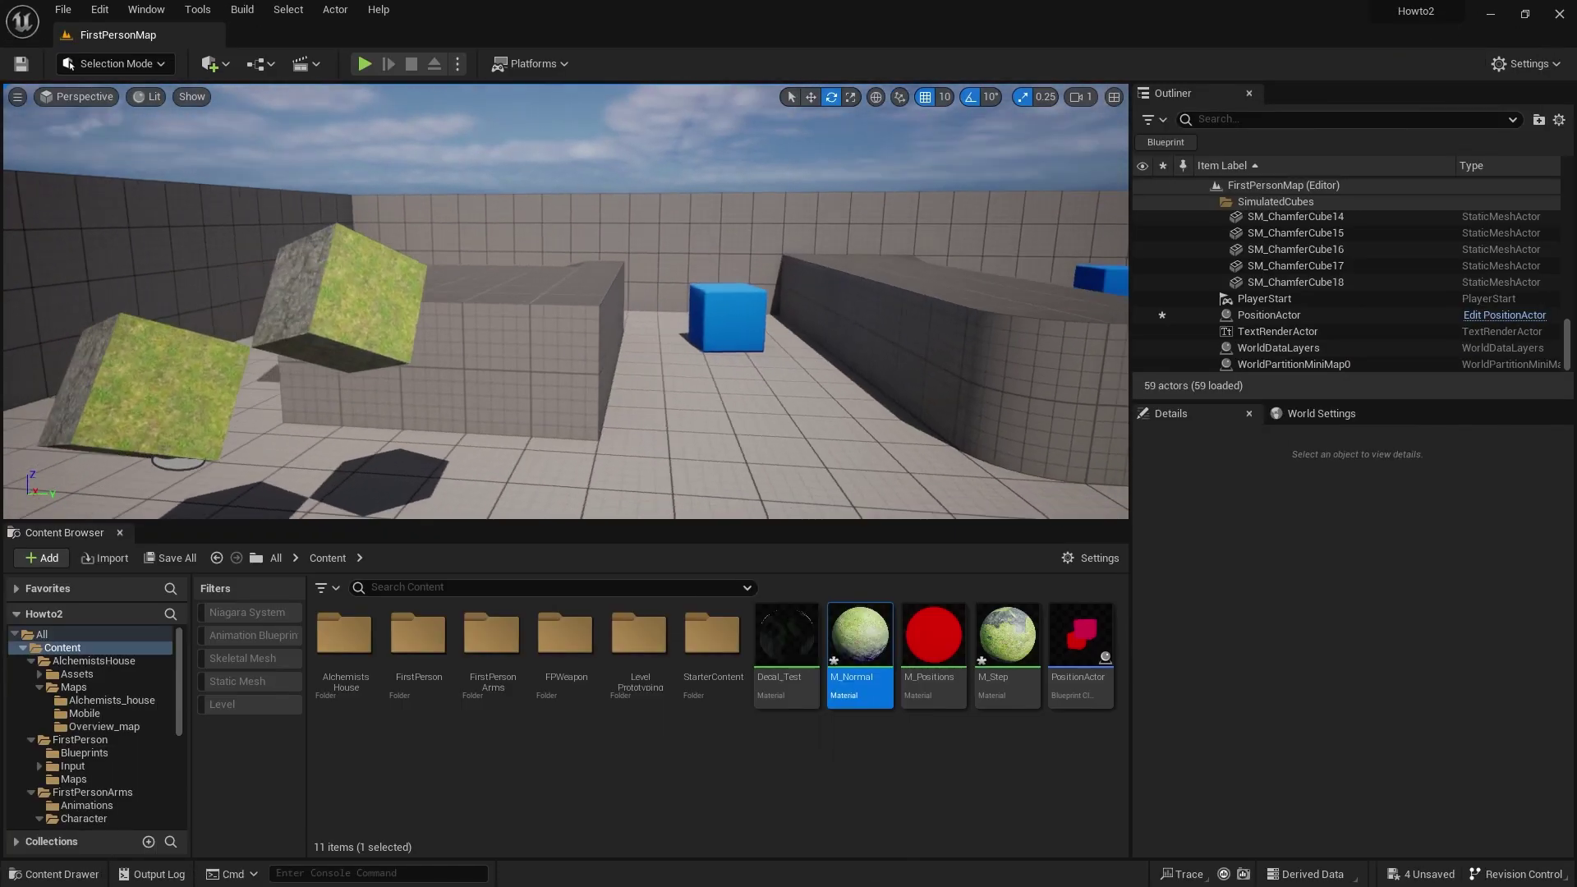
{"action": "mouse_move", "coordinate": [796, 191]}
{"action": "right_mouse_down"}
{"action": "mouse_move", "coordinate": [903, 123]}
{"action": "mouse_move", "coordinate": [797, 190]}
{"action": "right_mouse_up"}
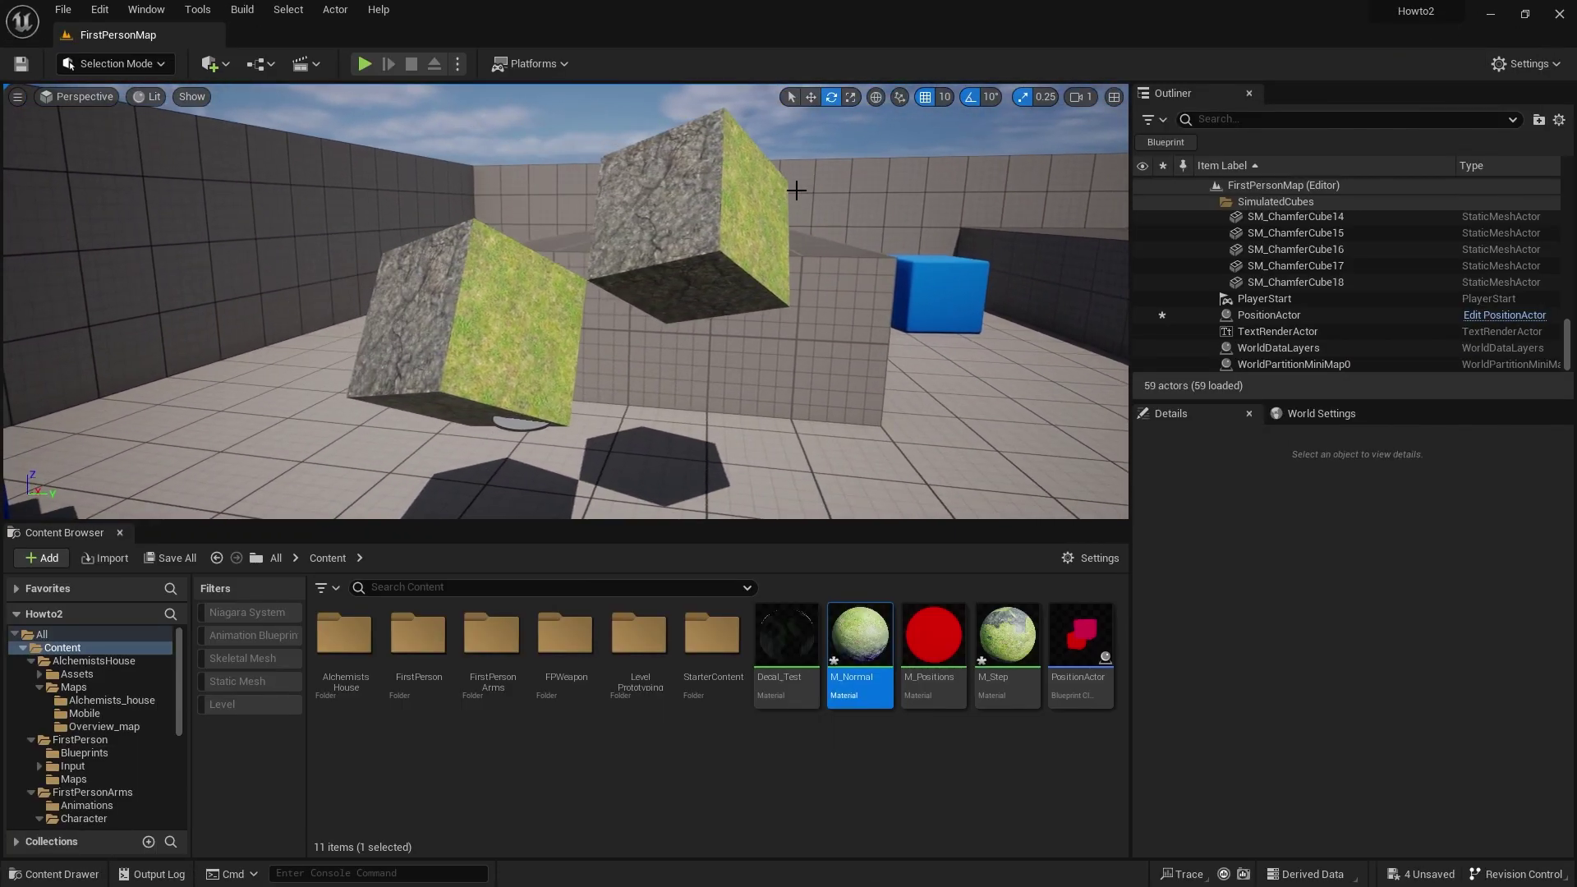
{"action": "left_click", "coordinate": [710, 251]}
{"action": "left_click_drag", "start_coordinate": [600, 346], "coordinate": [530, 376]}
{"action": "right_click_drag", "start_coordinate": [774, 329], "coordinate": [744, 356]}
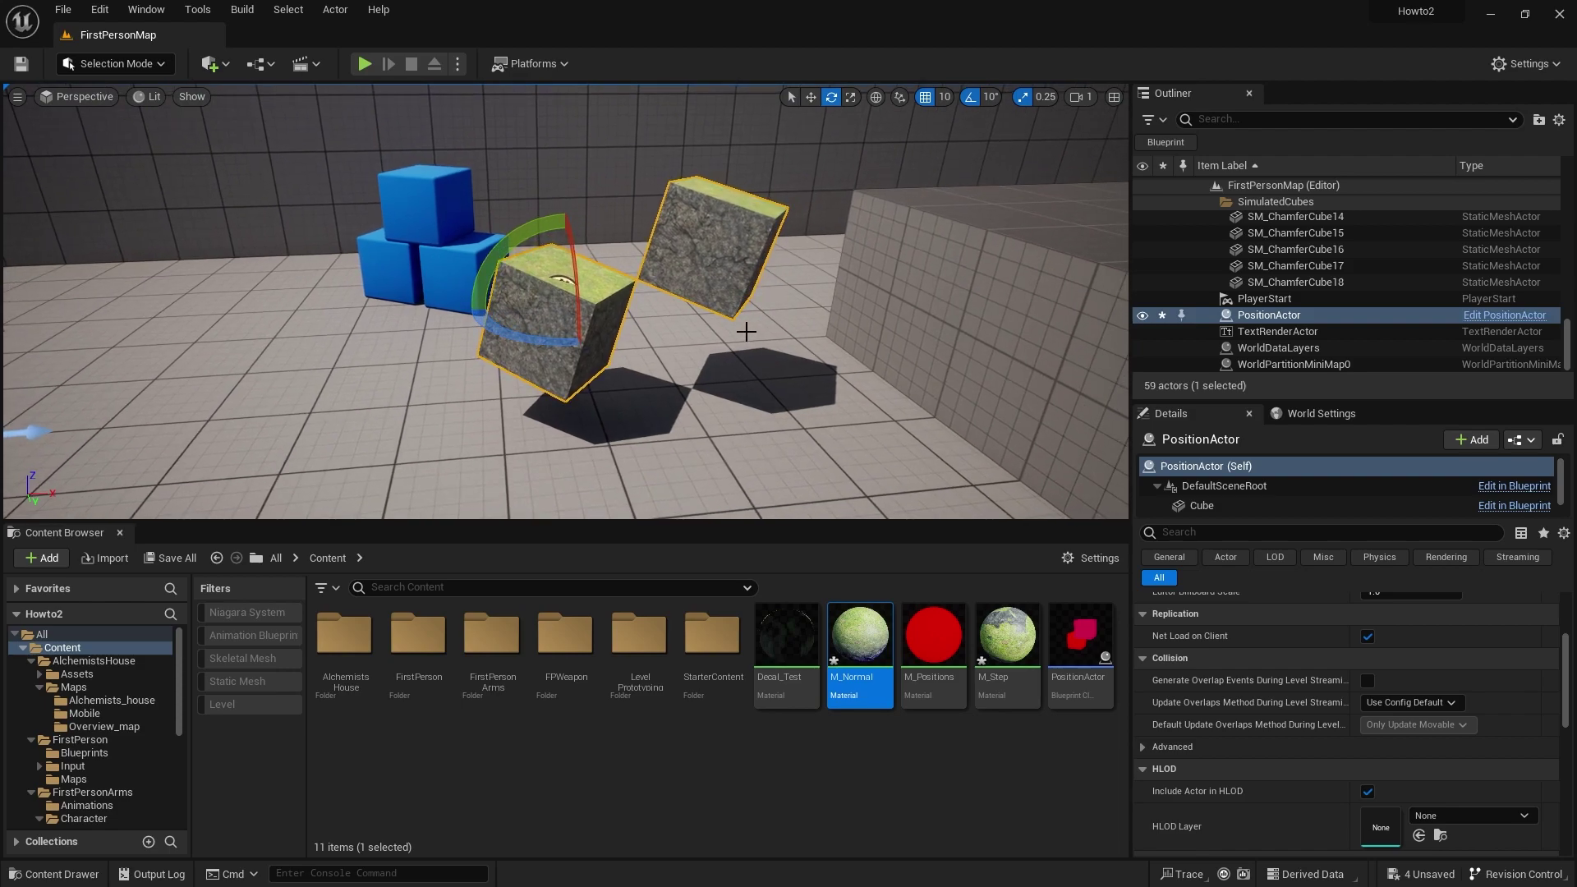